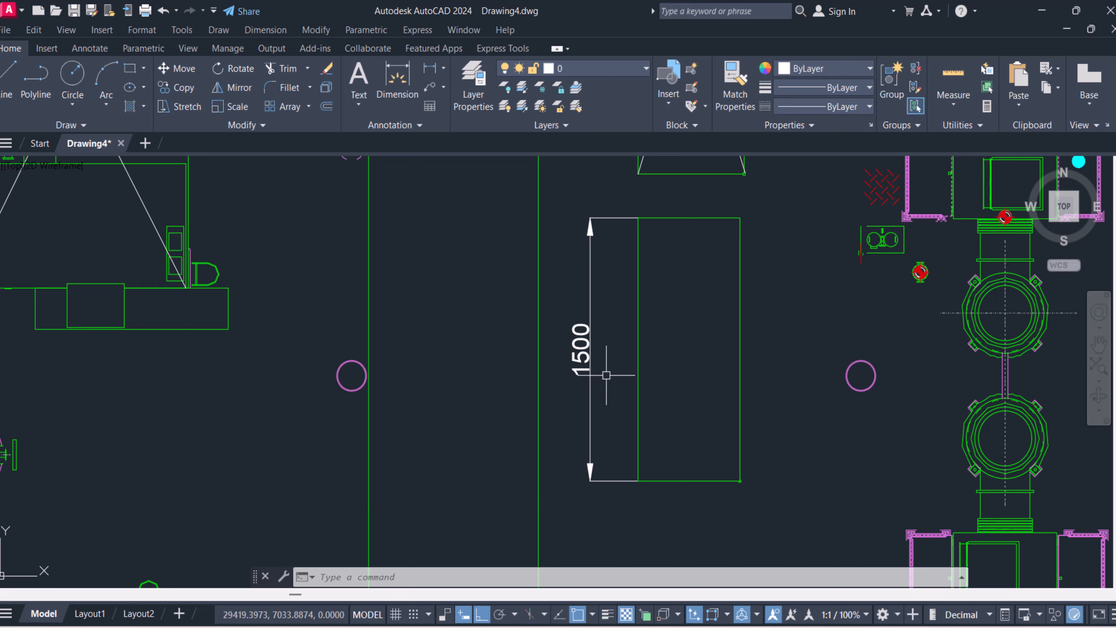
Draw a horizontal reference line 1500 units long in the empty space above the floor plan's upper-left corner
scroll(619, 362, down, 6)
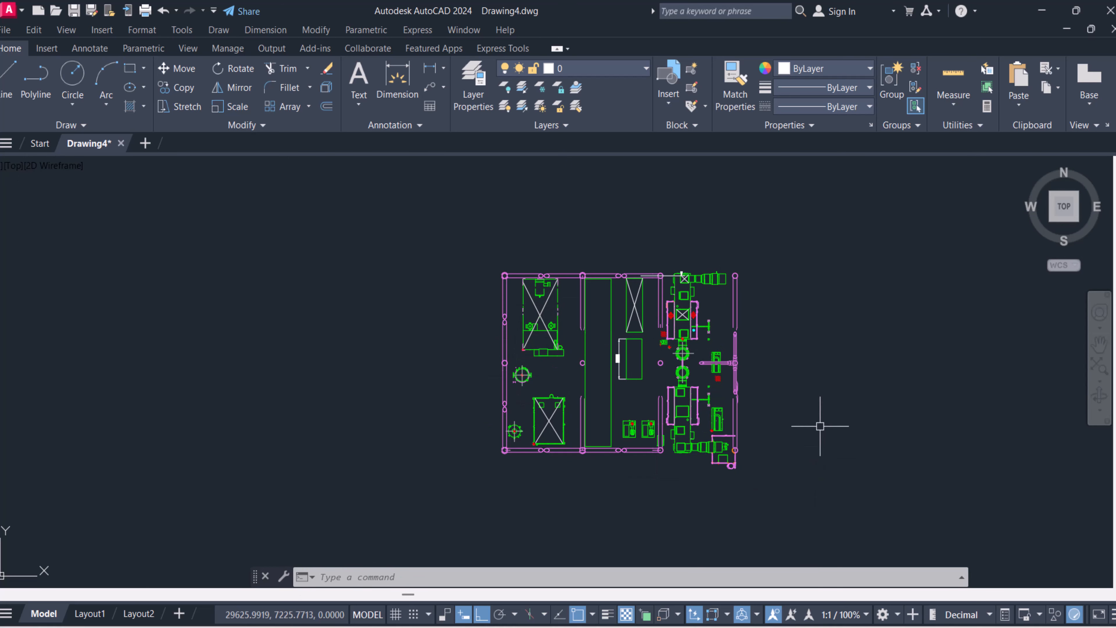
middle_drag(664, 341, 681, 380)
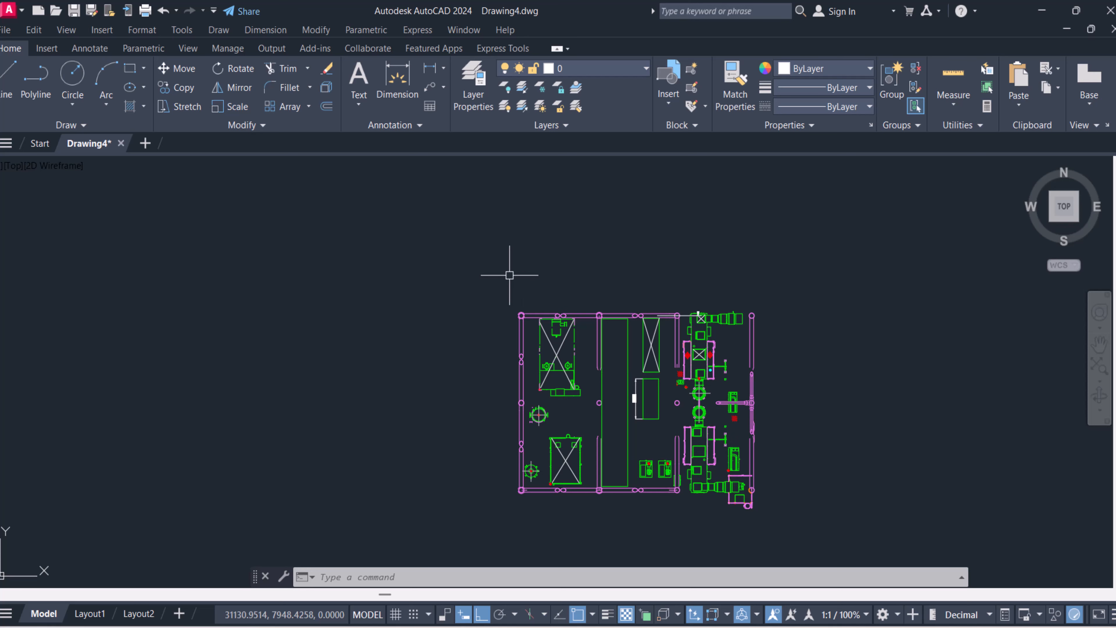
scroll(509, 275, up, 4)
text(l)
key(Return)
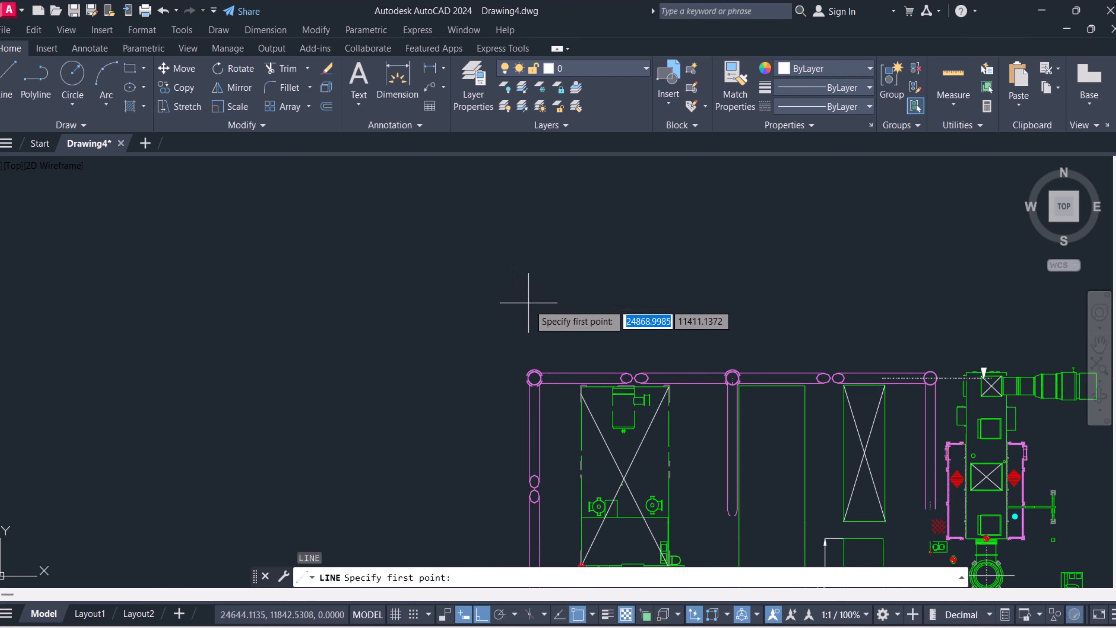
click(518, 294)
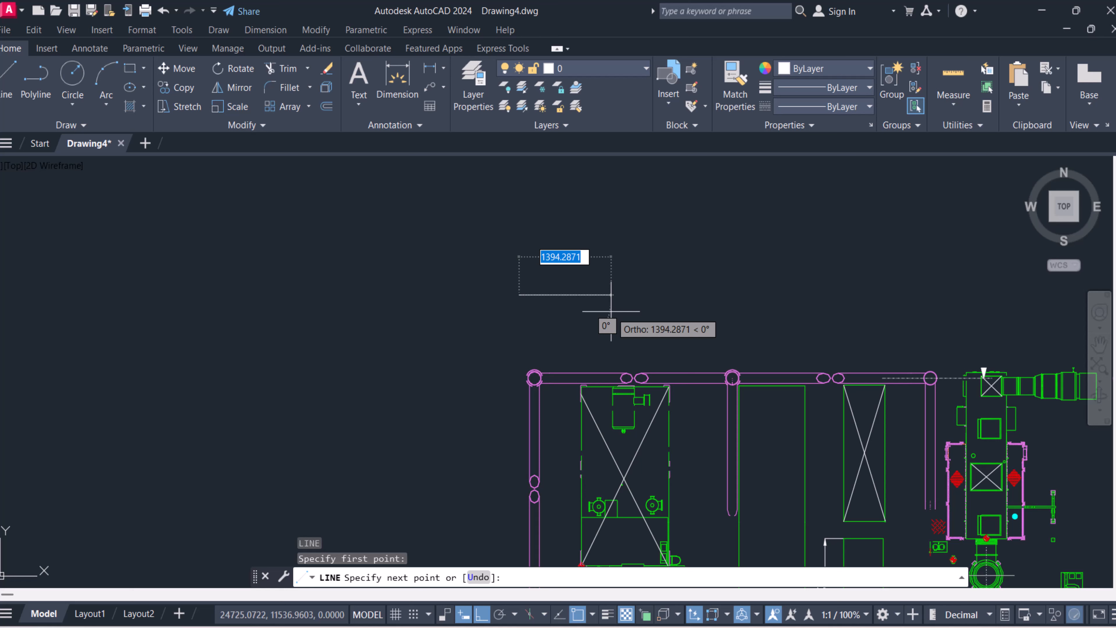
text(1500)
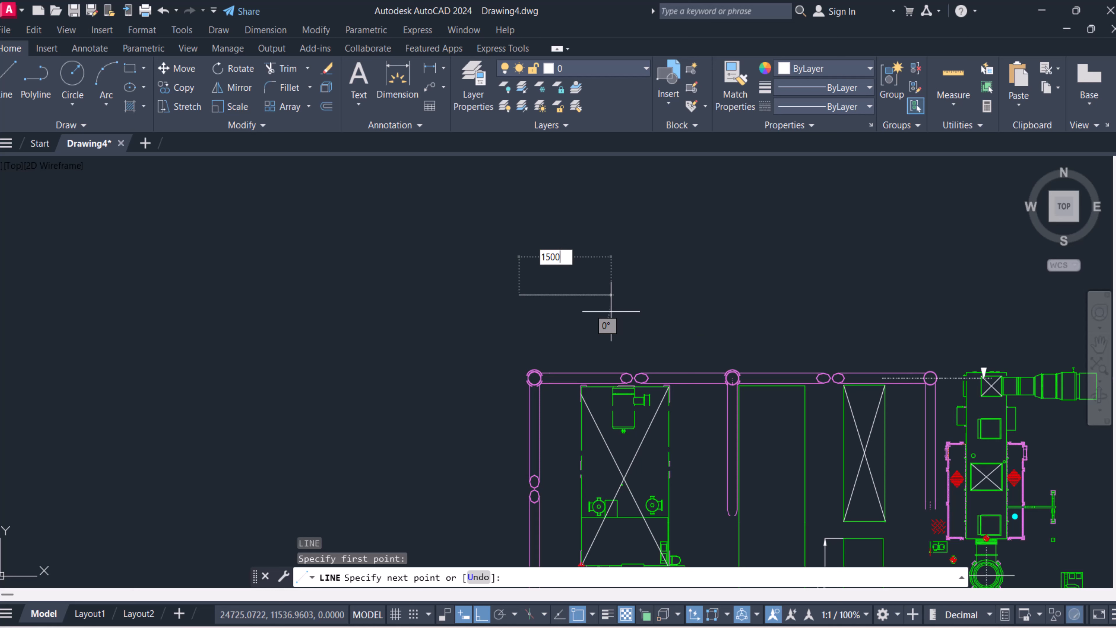
key(Return)
key(Escape)
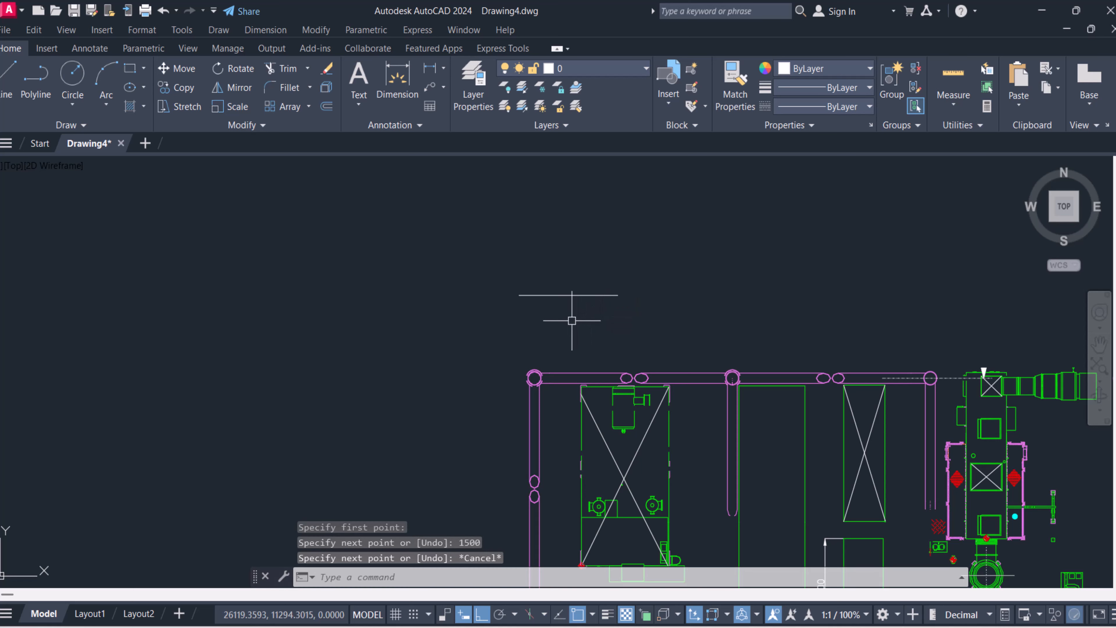
Draw a vertical line about 513 units down from the 1500 line's left end, continuing into a horizontal line 2000 units long
scroll(570, 320, up, 2)
key(Return)
click(488, 279)
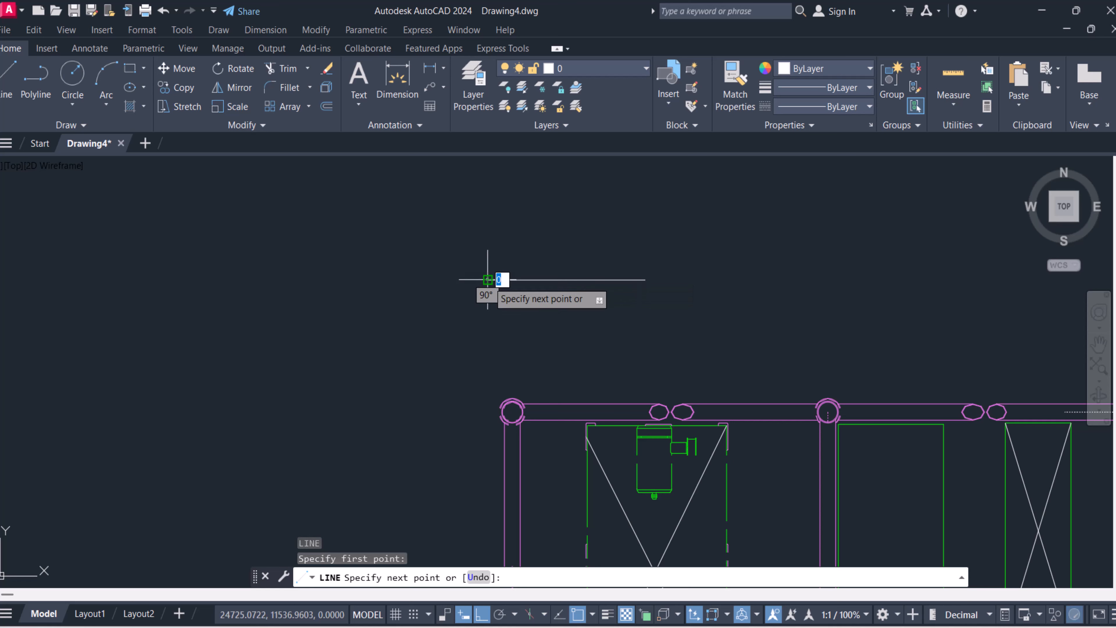
click(488, 335)
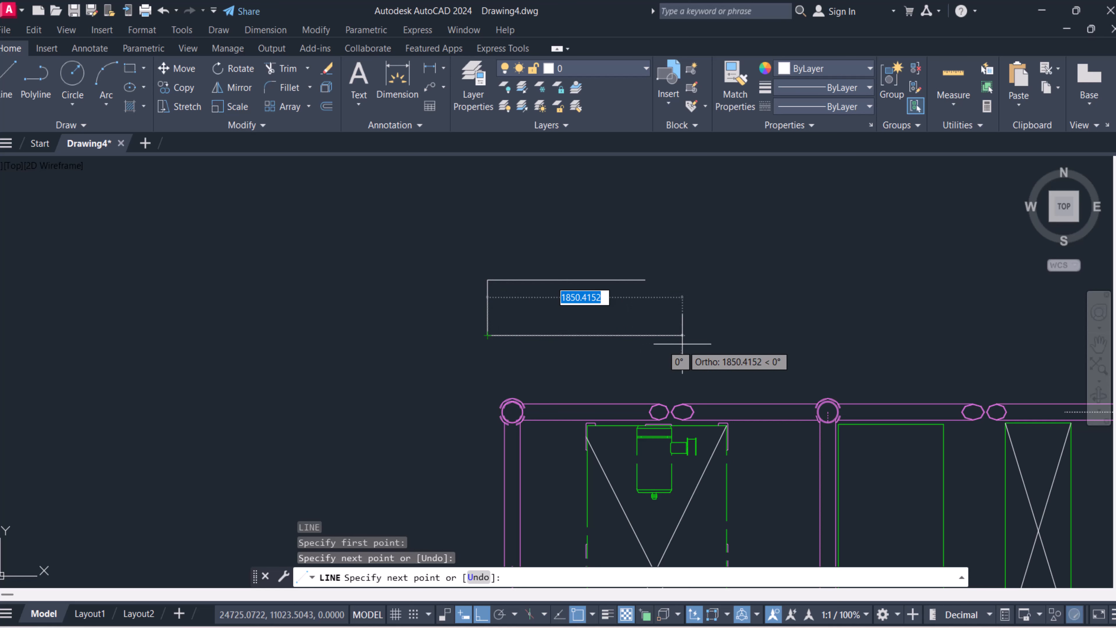
text(200)
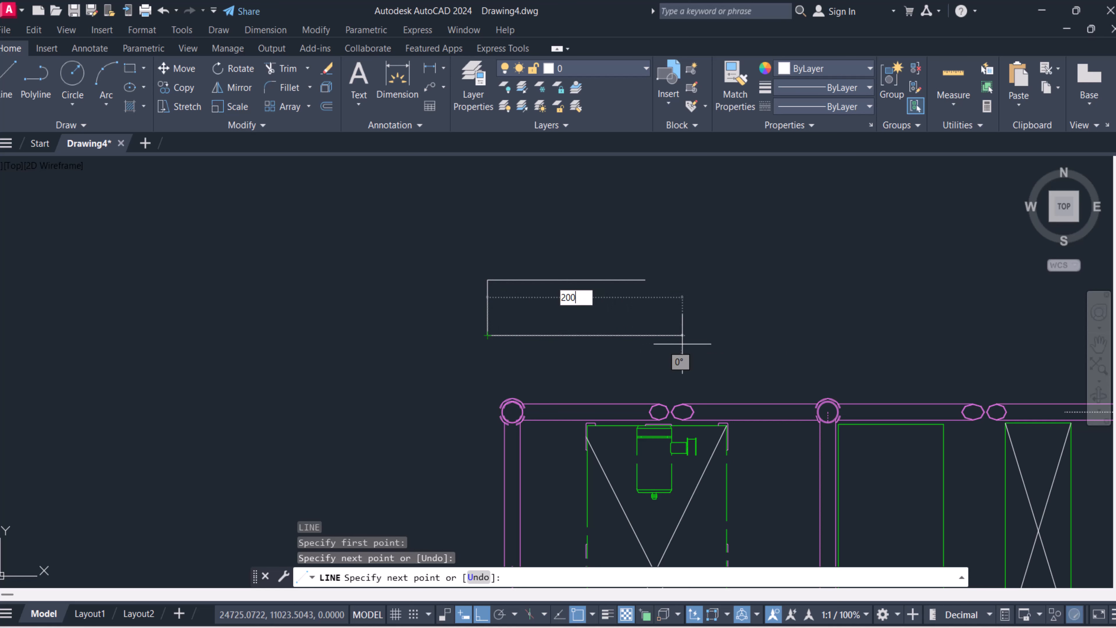
key(Return)
key(Escape)
key(Escape)
key(Escape)
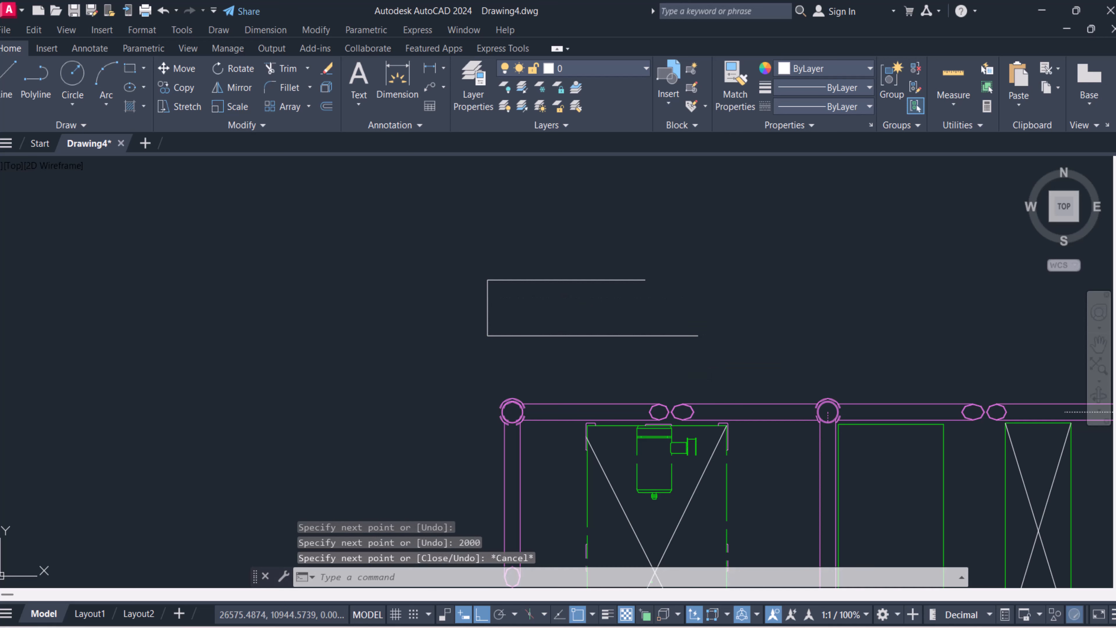
Erase the vertical line connecting the left ends of the two horizontal reference lines
text(e)
key(Return)
click(501, 290)
click(445, 308)
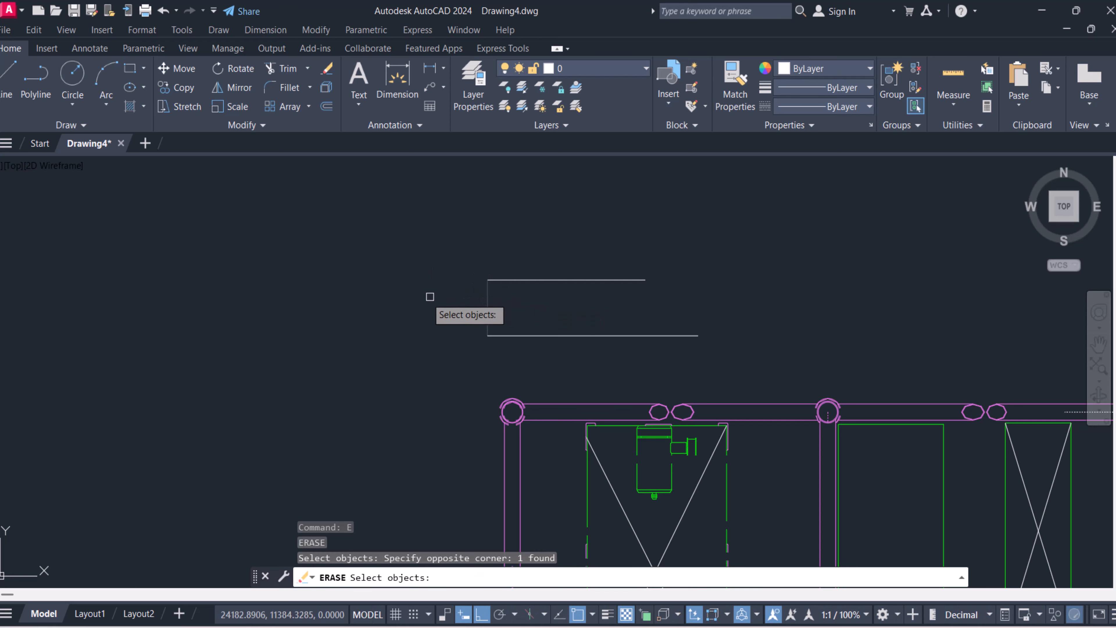
key(Return)
Start Align with the entire floor plan and the 1500 reference line selected, leaving the 2000 line out of the selection
scroll(396, 285, down, 4)
middle_drag(452, 348, 435, 274)
scroll(435, 280, down, 1)
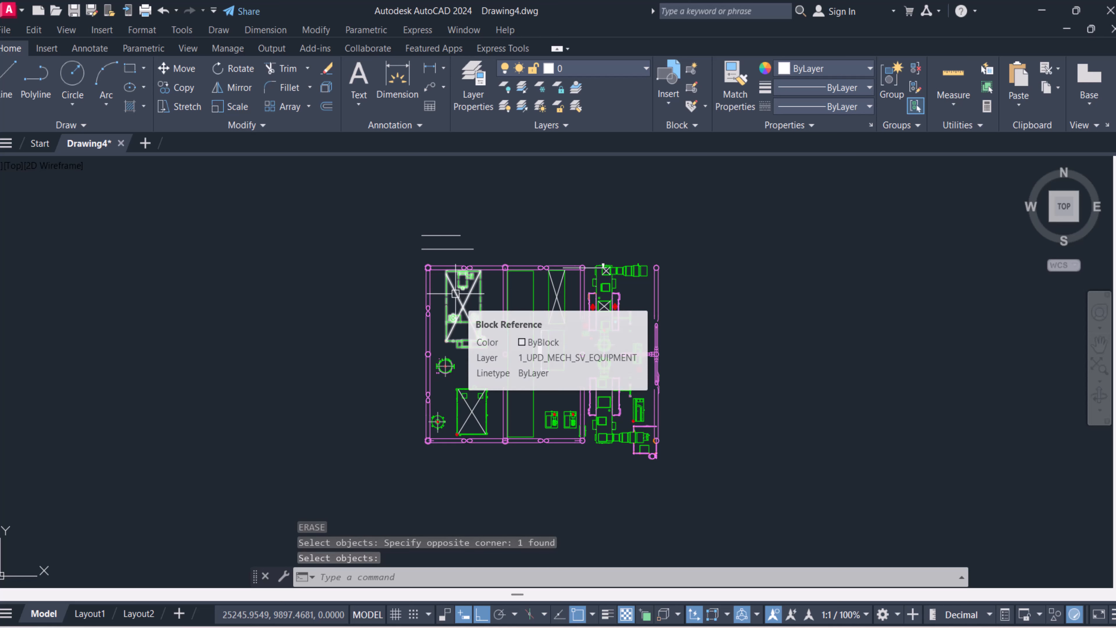
text(al)
key(Return)
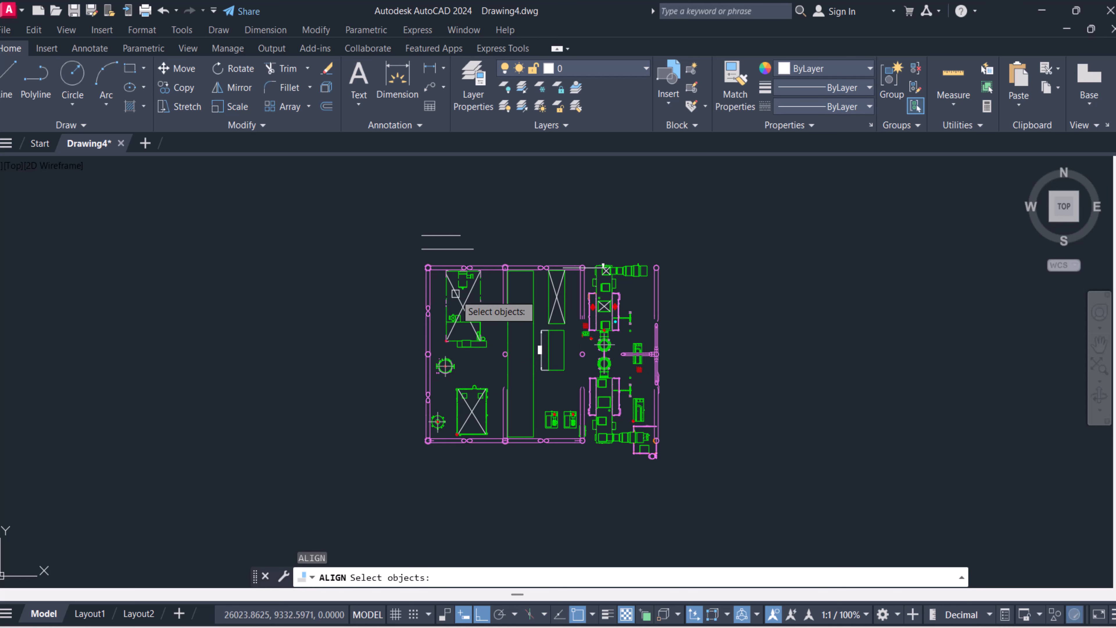
click(387, 194)
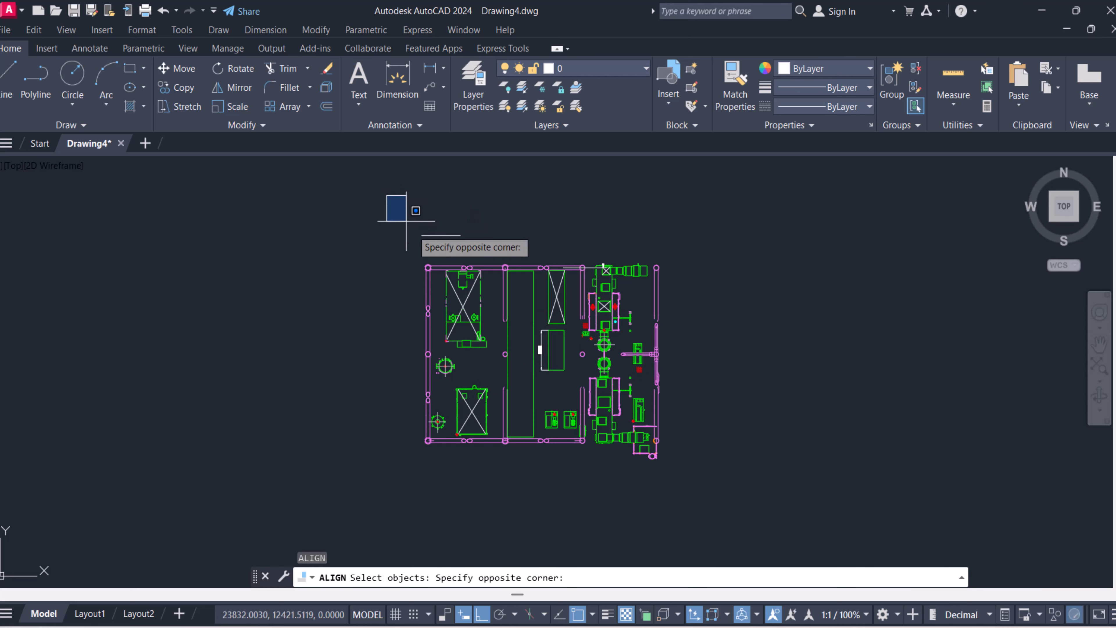
click(693, 493)
scroll(396, 201, up, 4)
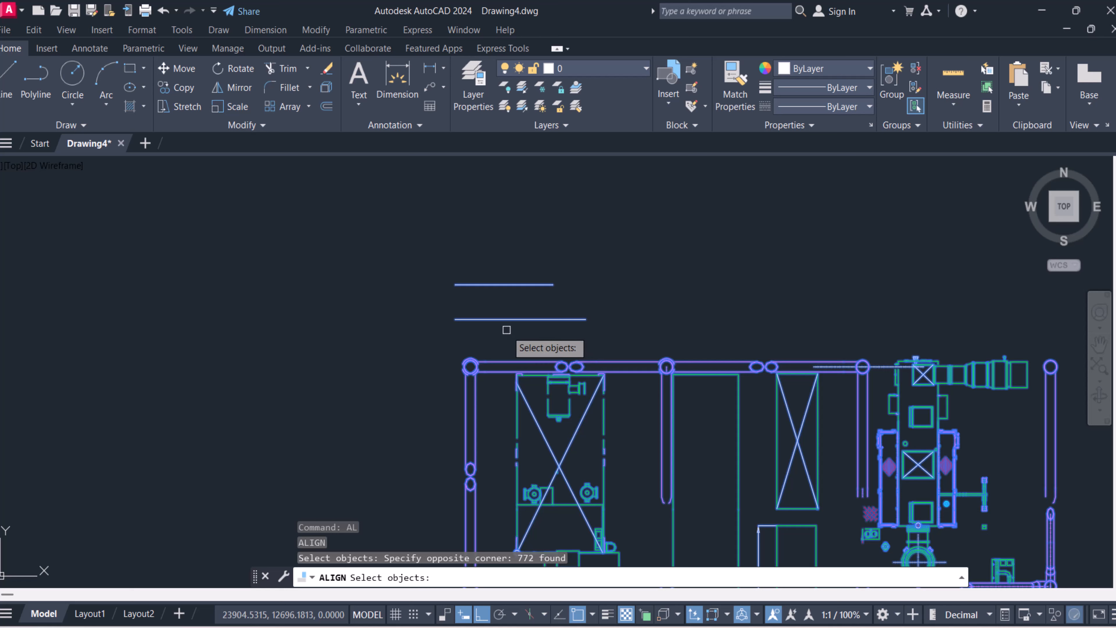
shift+click(497, 317)
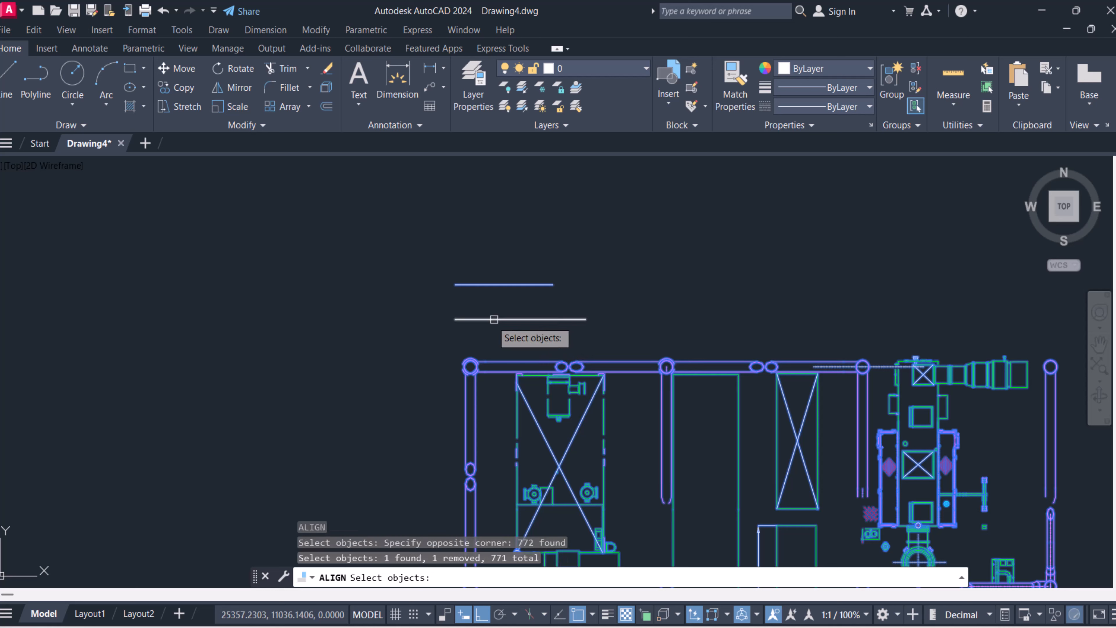
key(Return)
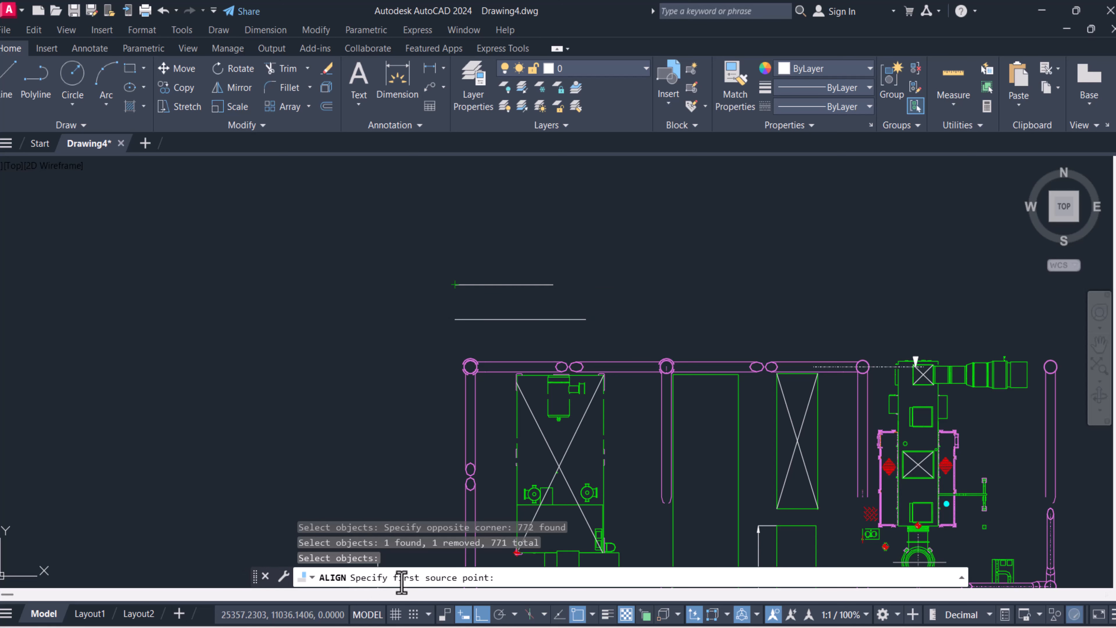
Align the left and right ends of the 1500 line to those of the 2000 line, scaling the objects to the alignment points
click(455, 285)
click(455, 319)
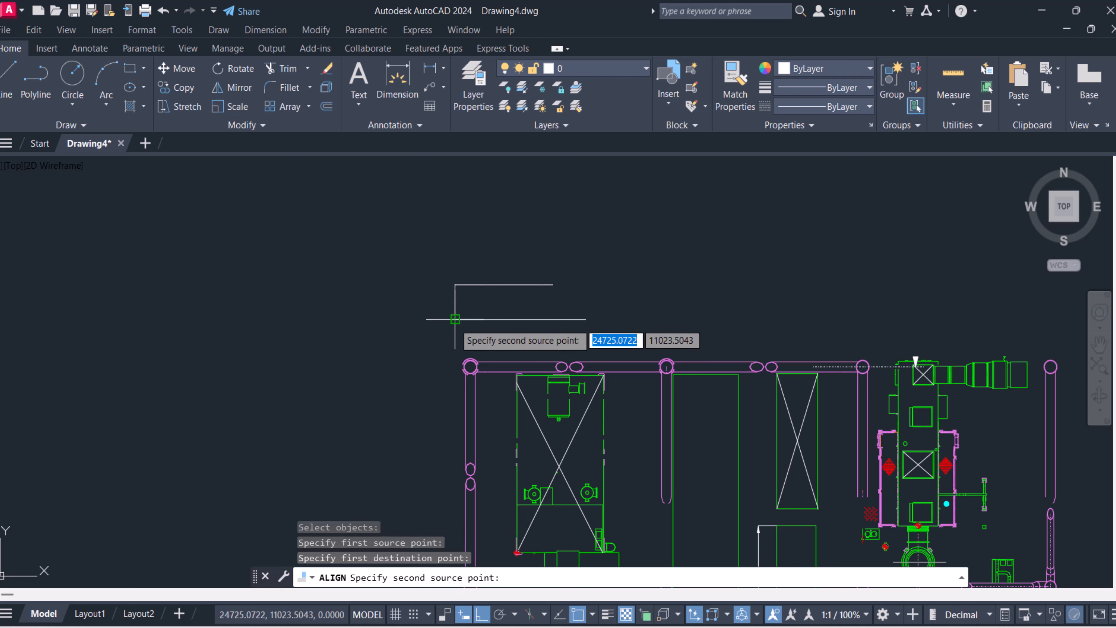
scroll(563, 299, up, 2)
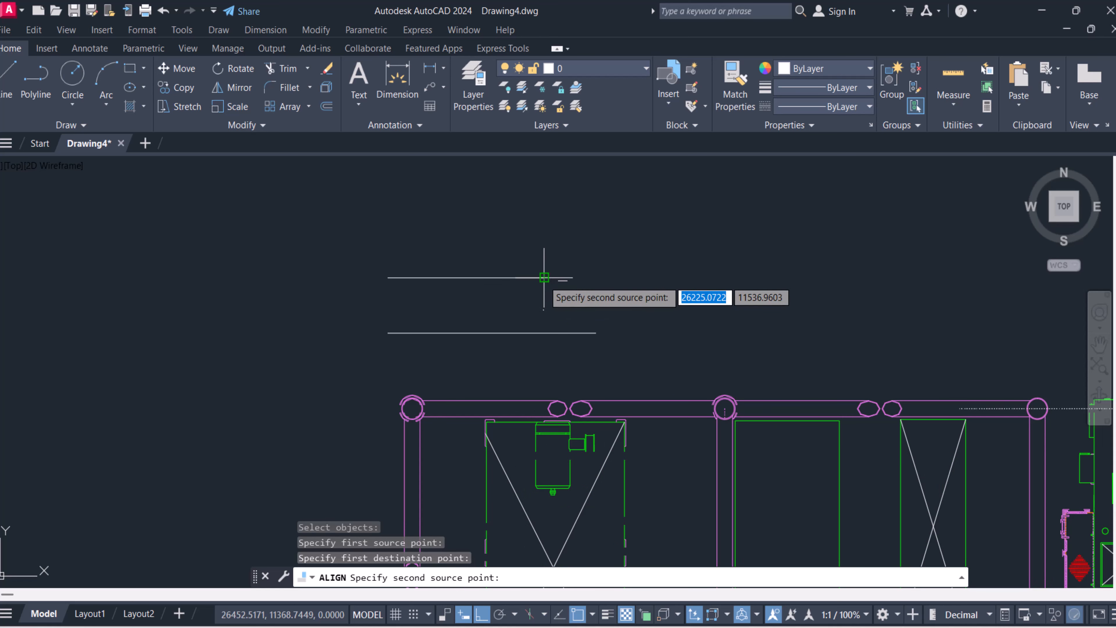
click(544, 277)
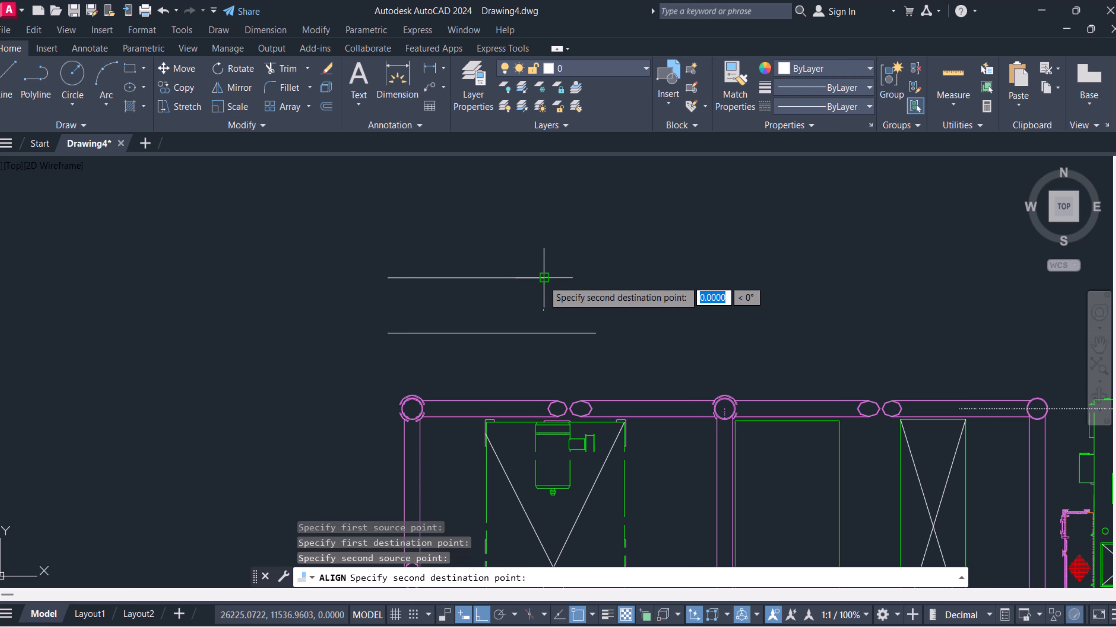
click(596, 333)
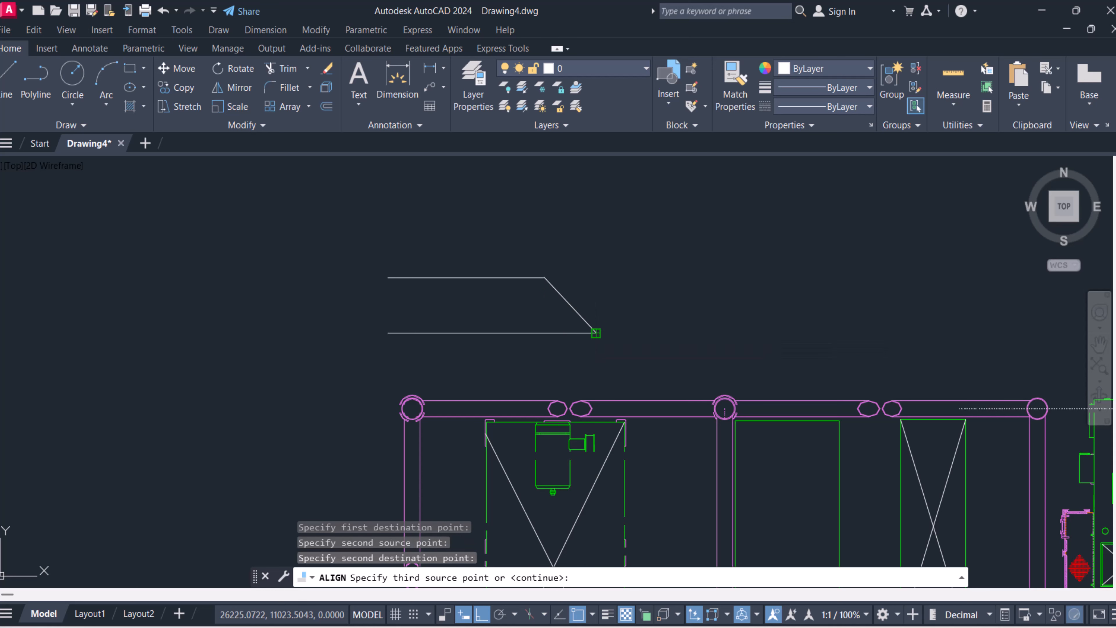
key(Return)
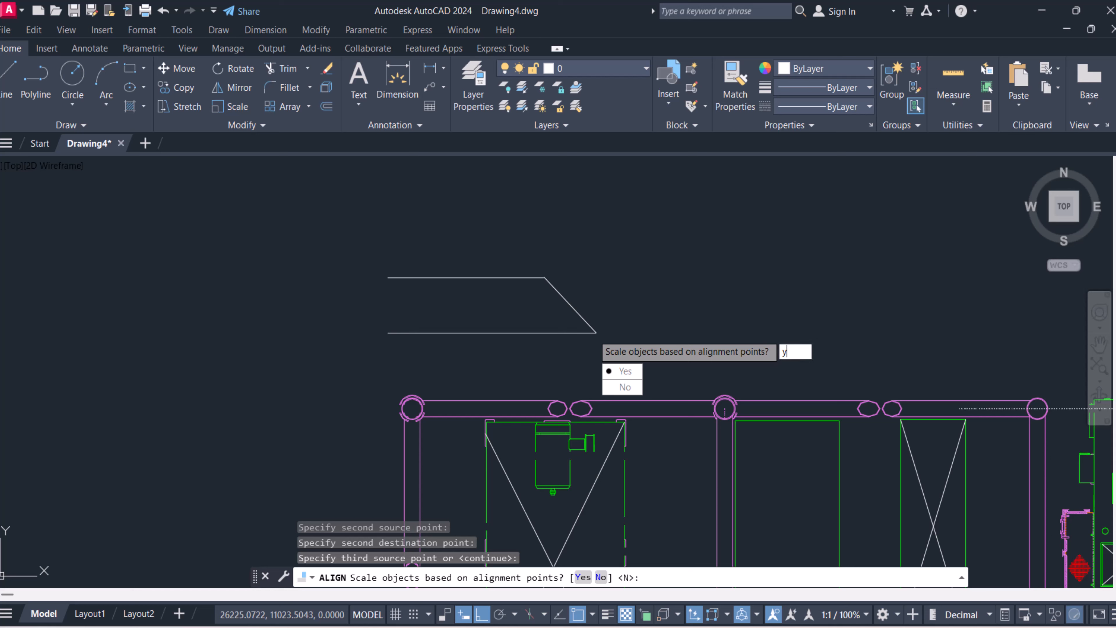
key(Return)
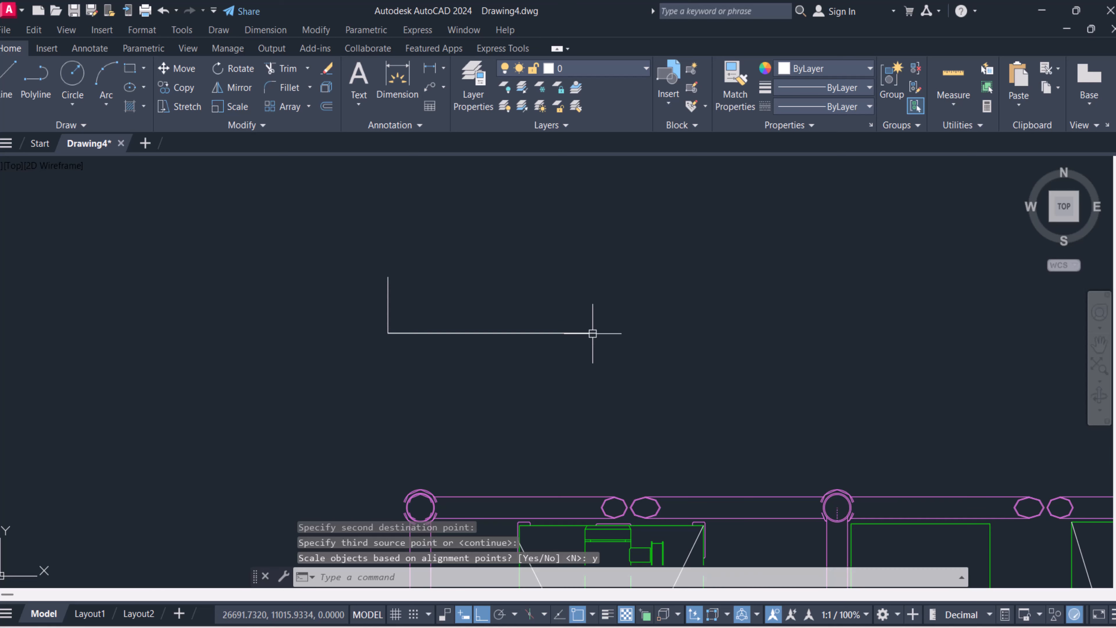
Move one of the two overlapping reference lines straight up a short distance to separate them
scroll(533, 294, down, 5)
scroll(523, 303, up, 3)
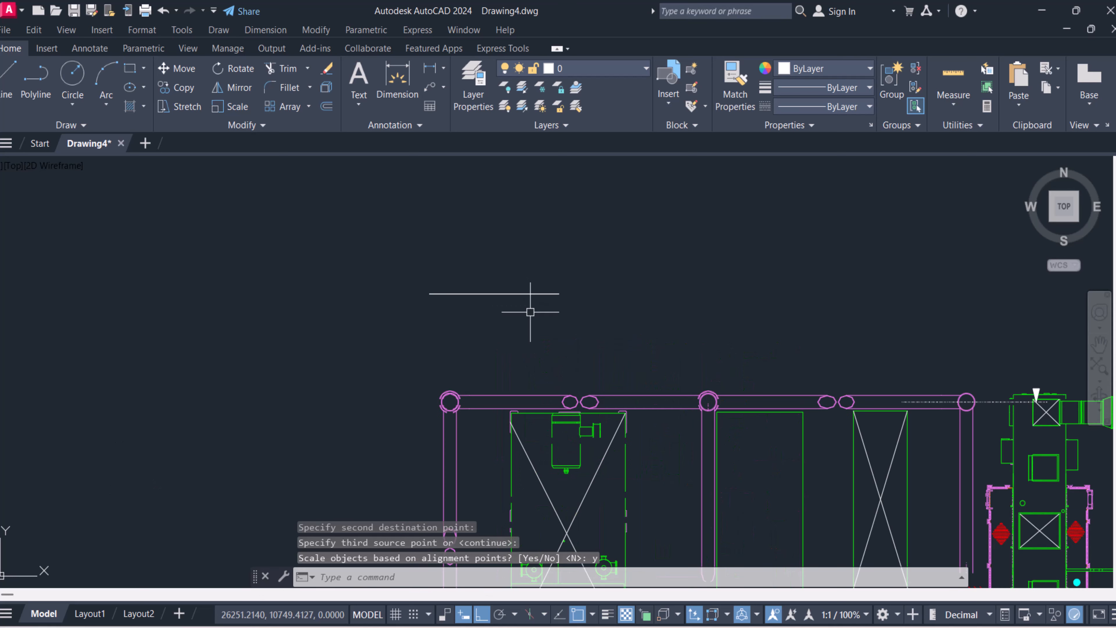
text(m)
key(Return)
click(510, 294)
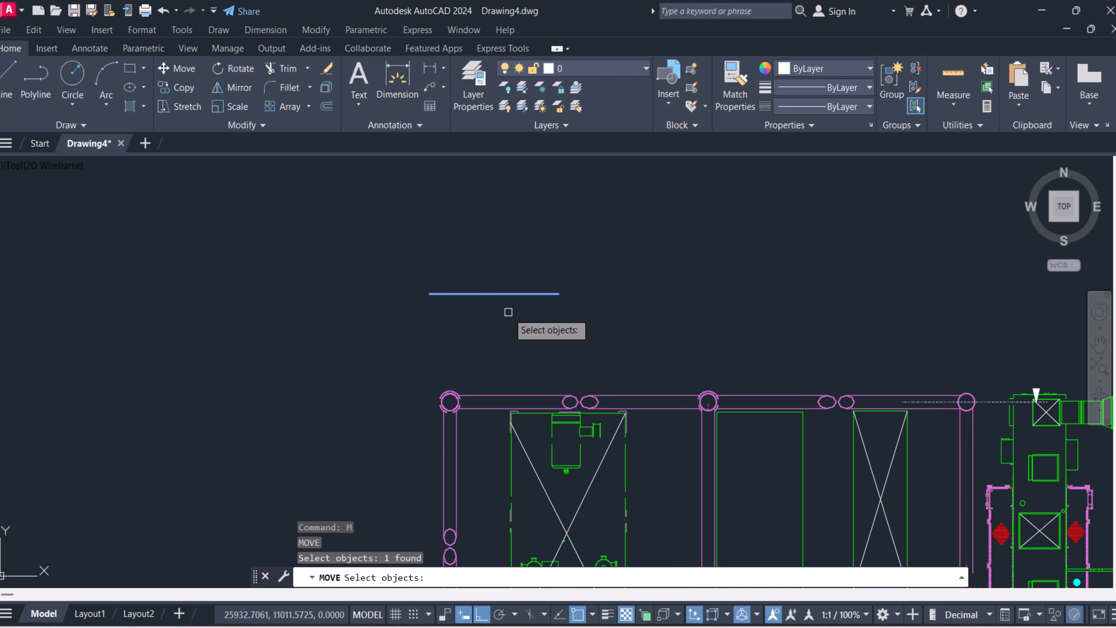
key(Return)
click(508, 346)
click(510, 312)
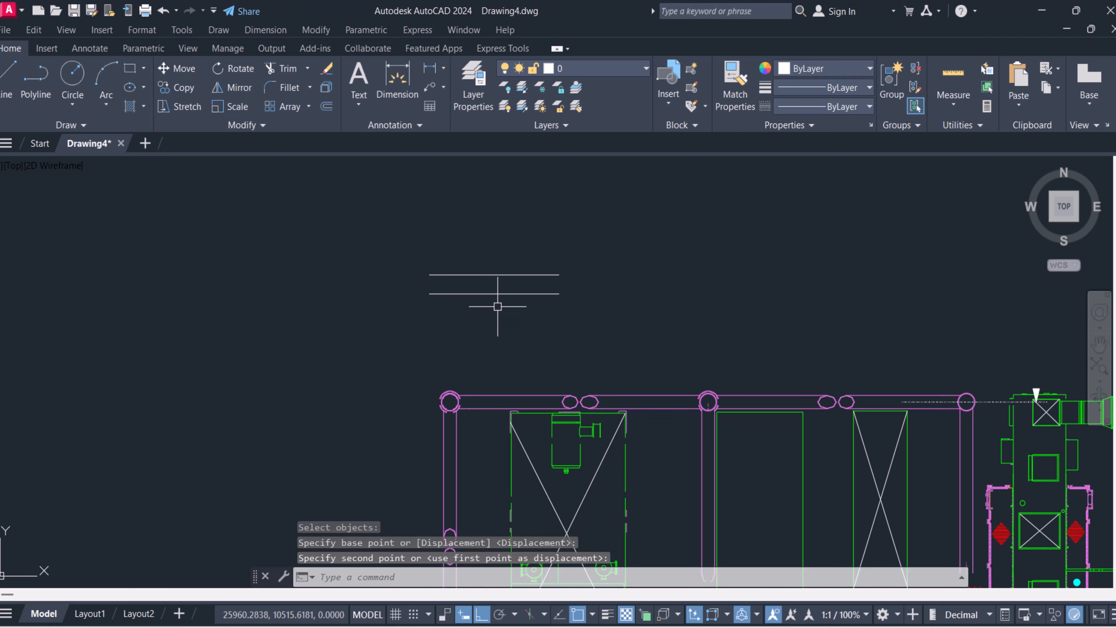
Erase both horizontal reference lines above the floor plan
scroll(500, 307, down, 4)
middle_drag(596, 315, 579, 261)
scroll(611, 403, up, 6)
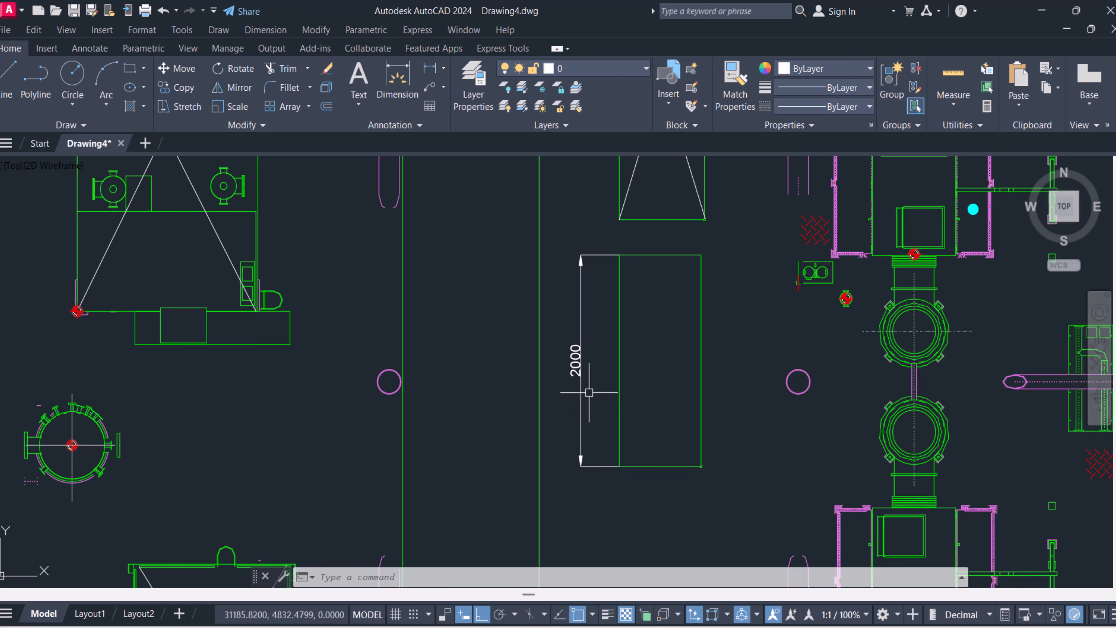
scroll(600, 388, down, 4)
scroll(603, 383, down, 2)
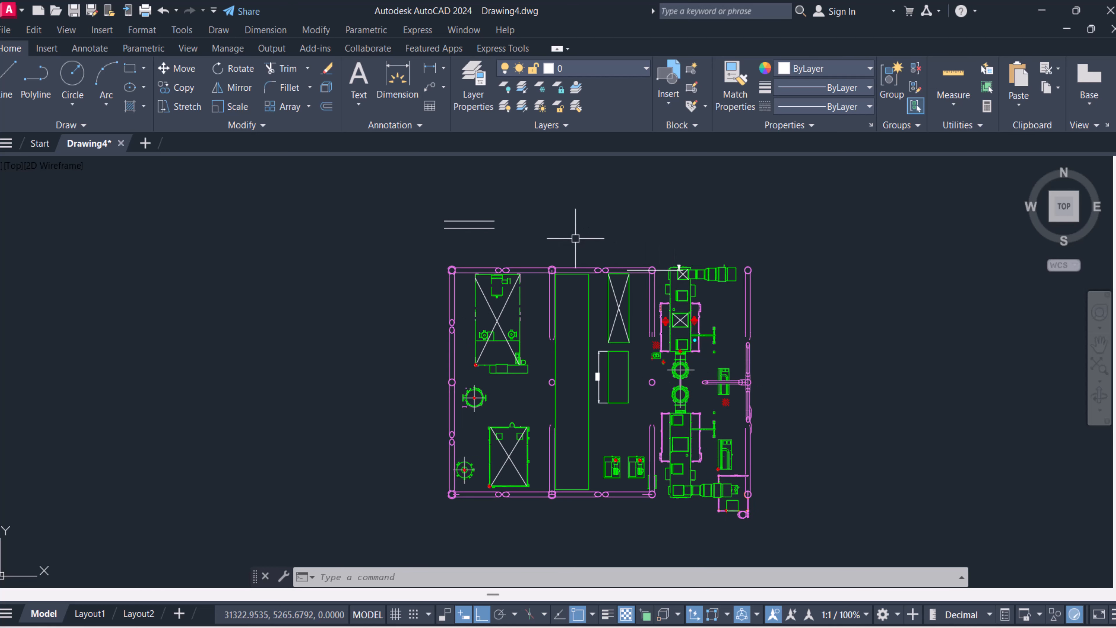
text(E)
key(Return)
click(516, 239)
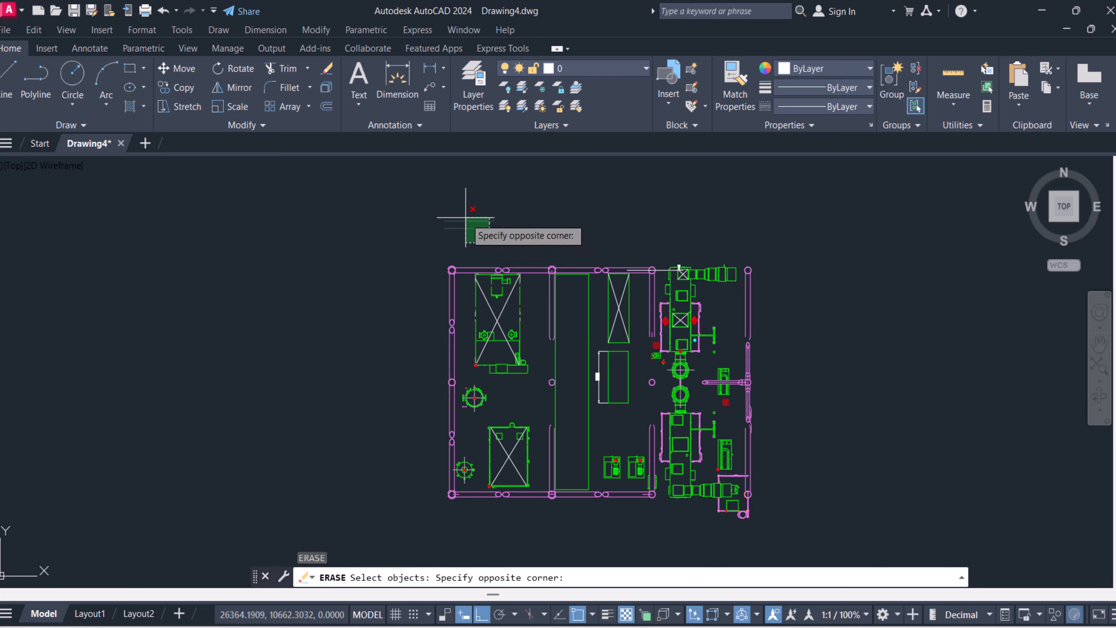
click(441, 207)
key(Return)
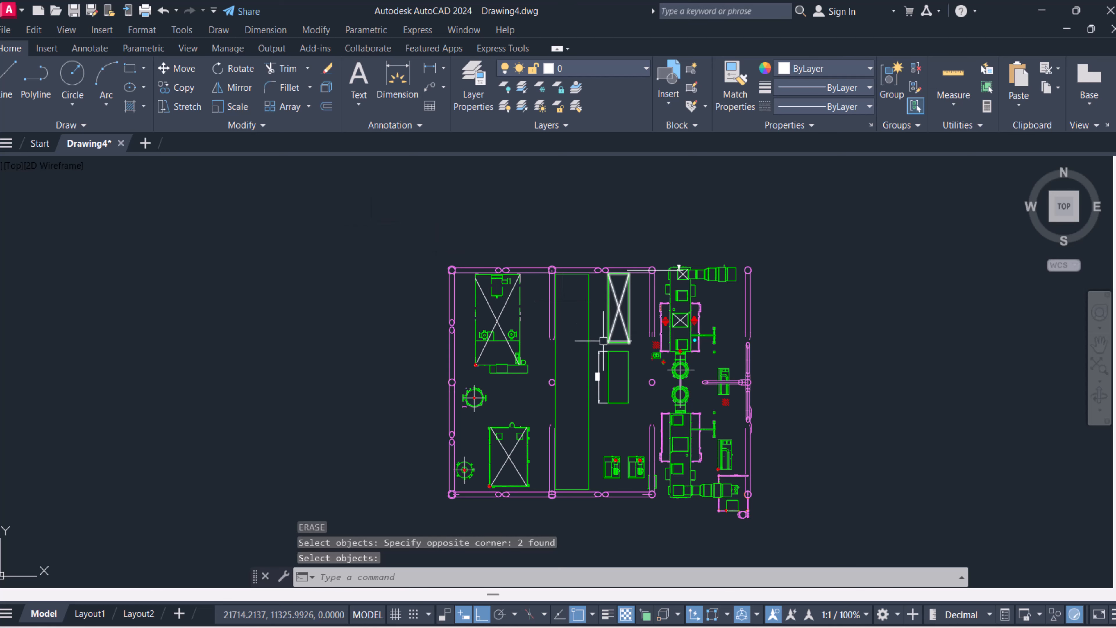
Switch to the calculator.net Conversion Calculator in the browser and convert 1 millimeter to inches
scroll(610, 395, up, 4)
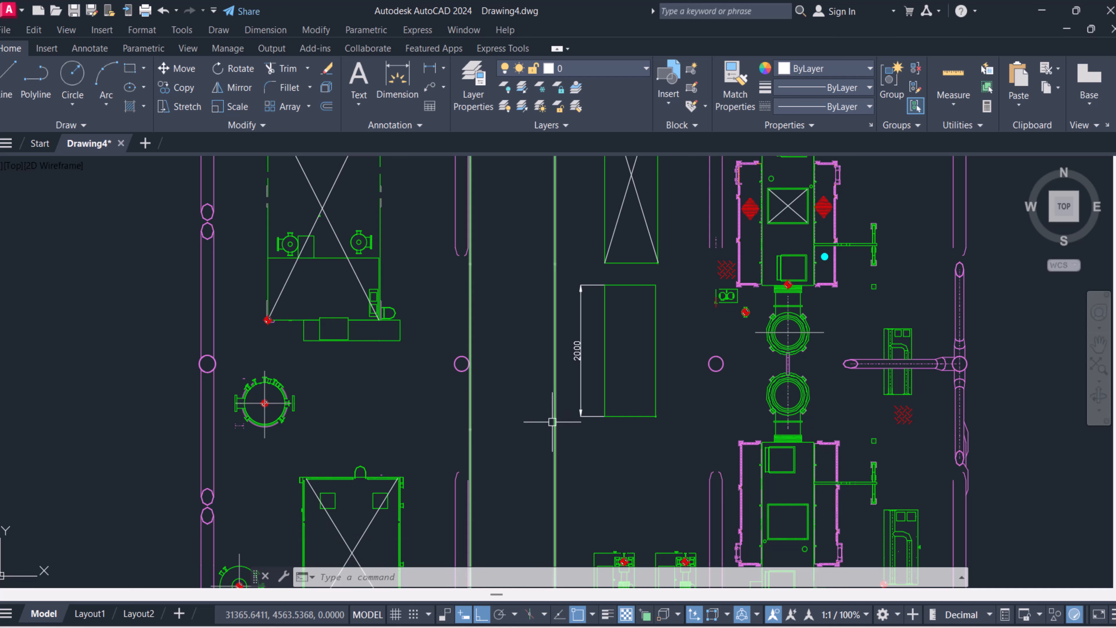
scroll(583, 416, down, 2)
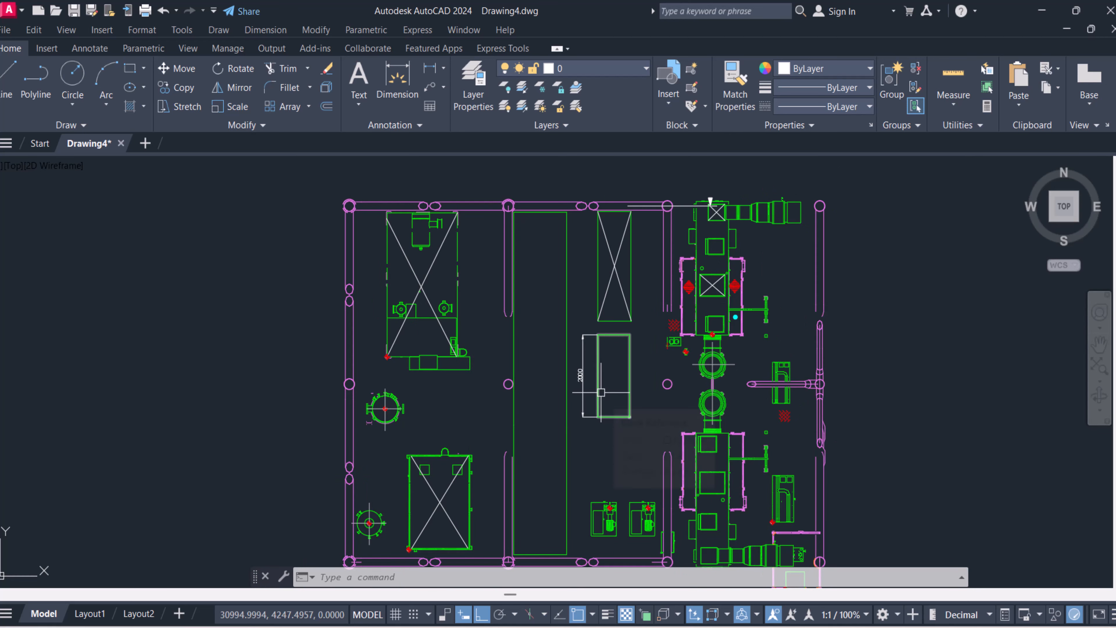
scroll(600, 392, up, 2)
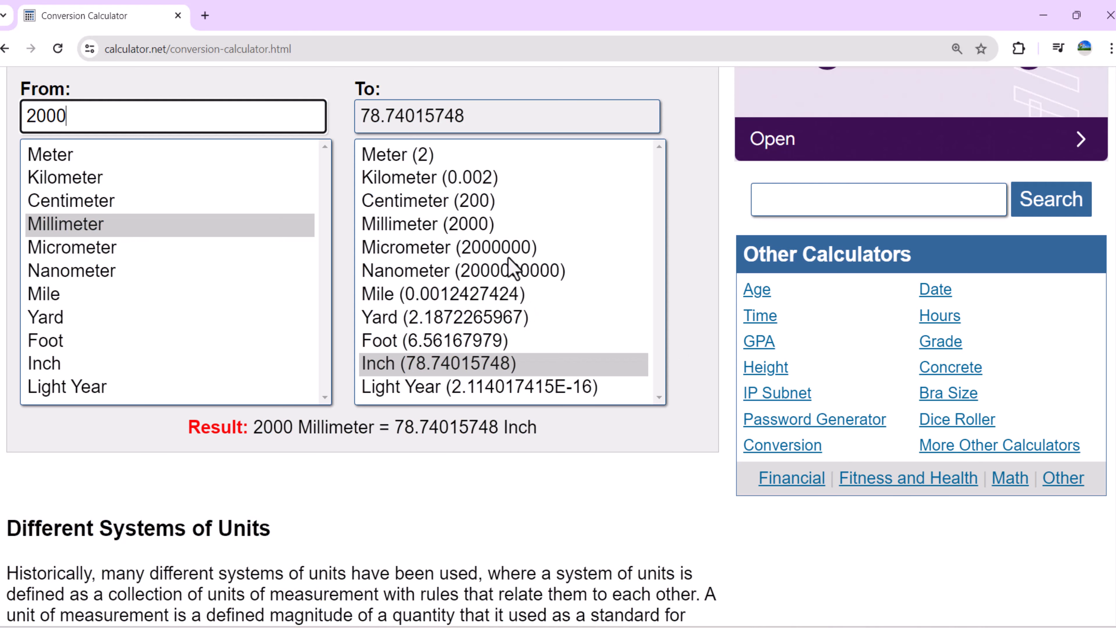
key(ctrl+a)
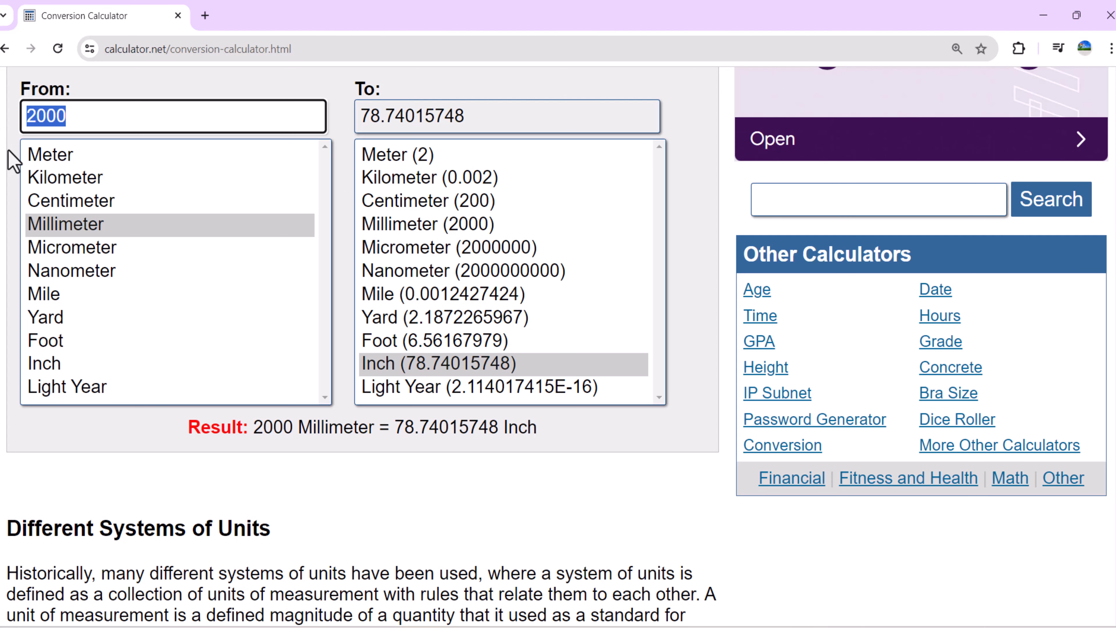
text(1)
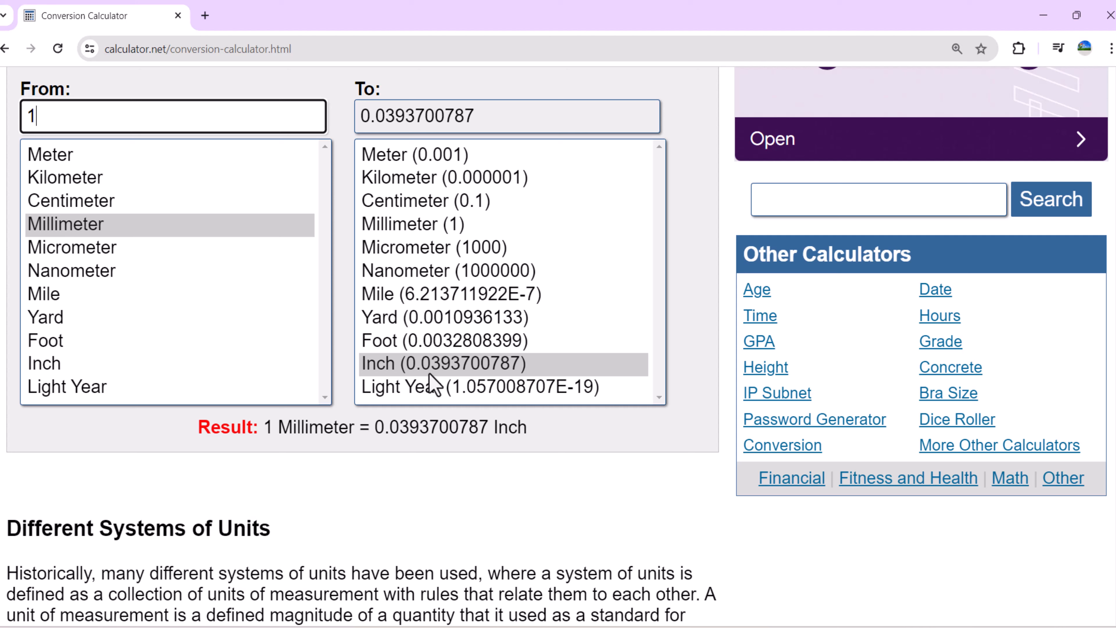
Switch to the AutoCAD drawing and draw a horizontal line 1 unit long above the plan's upper-left corner
mouse_move(785, 625)
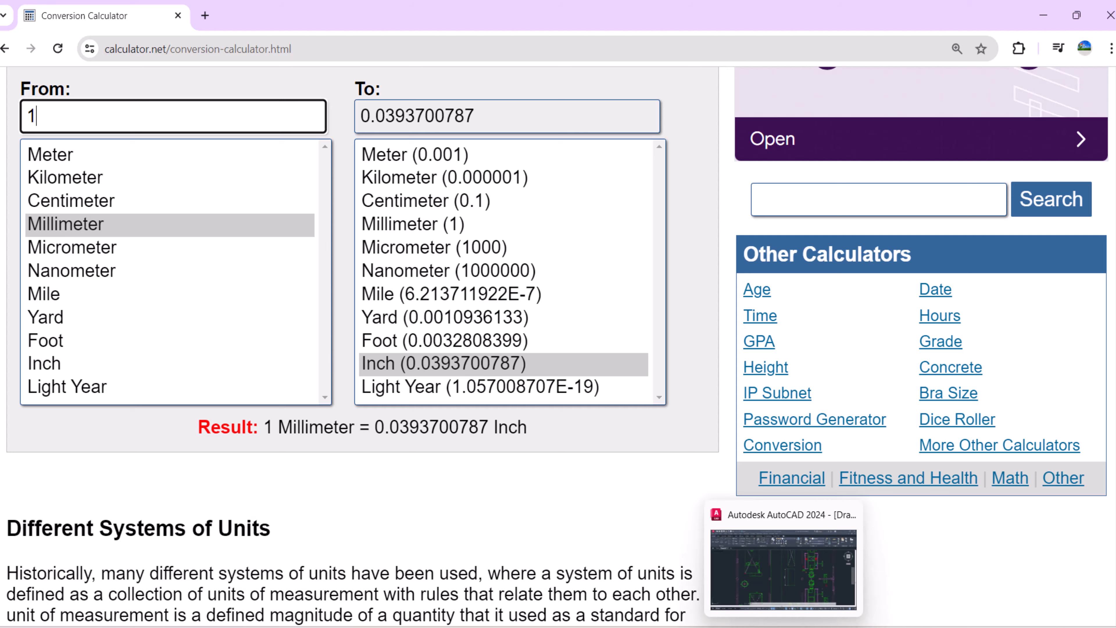
click(785, 571)
scroll(448, 372, down, 3)
middle_drag(437, 305, 509, 466)
scroll(525, 480, up, 2)
scroll(511, 438, down, 1)
scroll(367, 307, up, 2)
text(l)
key(Return)
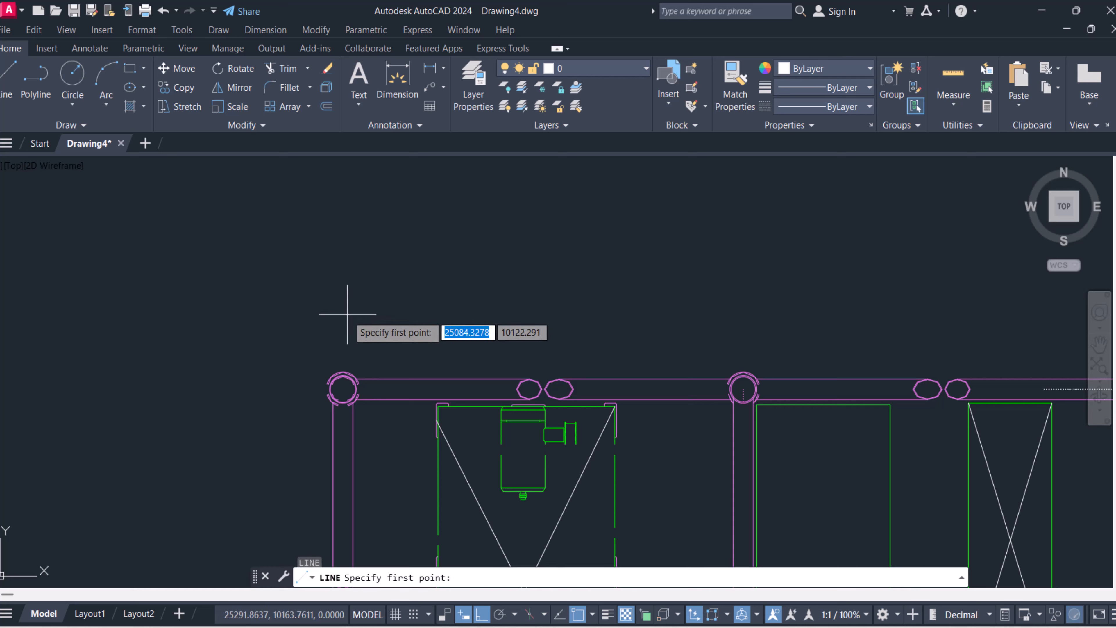
click(343, 308)
text(1)
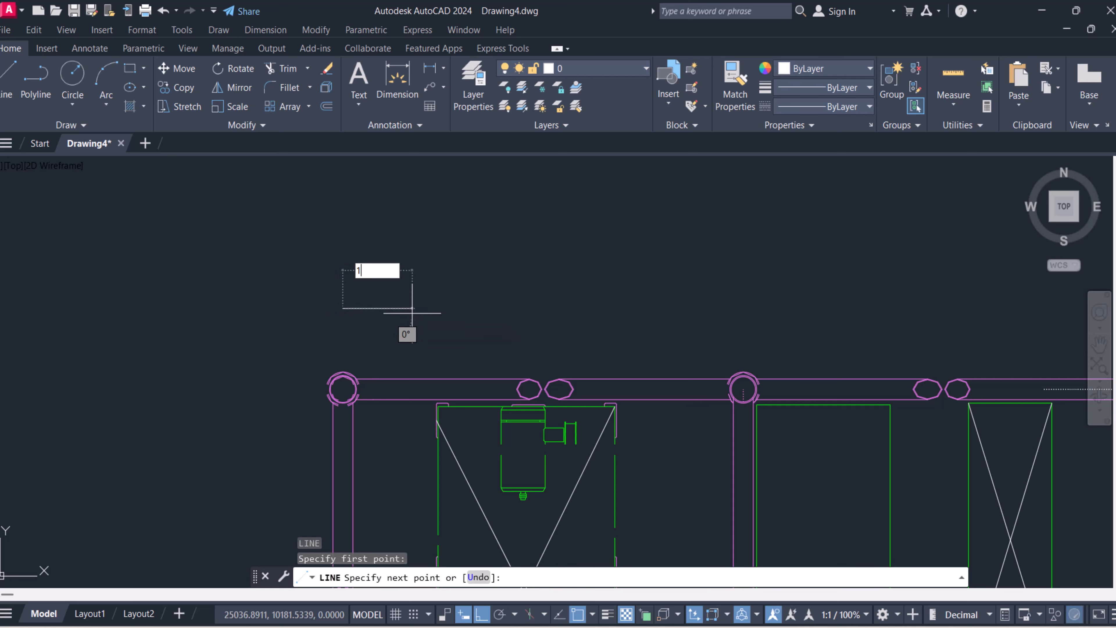
key(Return)
key(Escape)
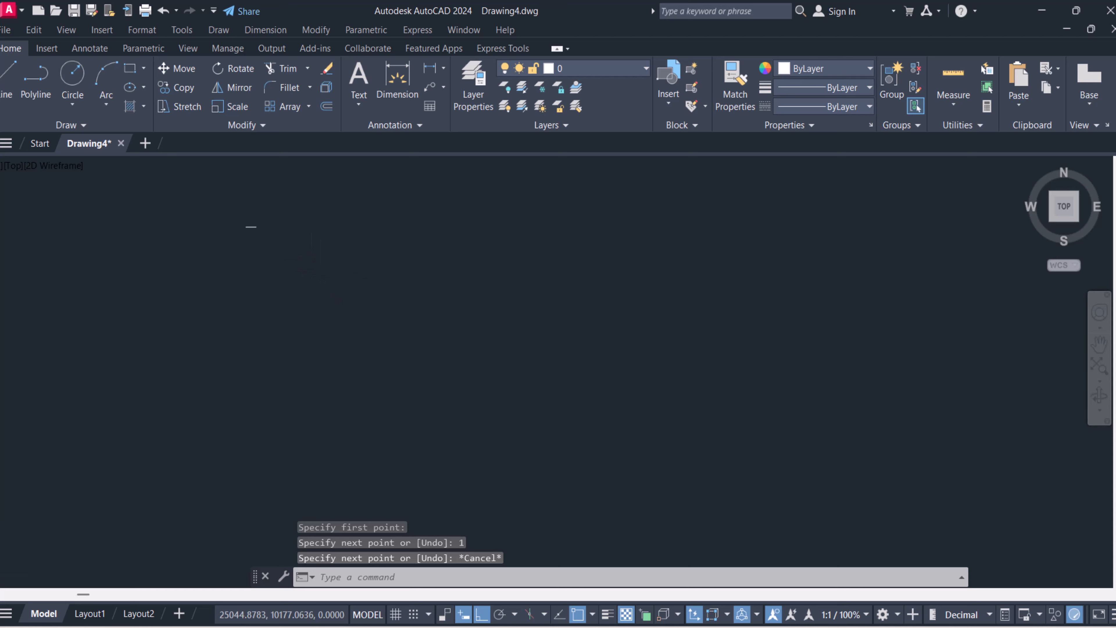
From the 1-unit line's left end, draw a short vertical line downward followed by a horizontal line .0393 long
text(L)
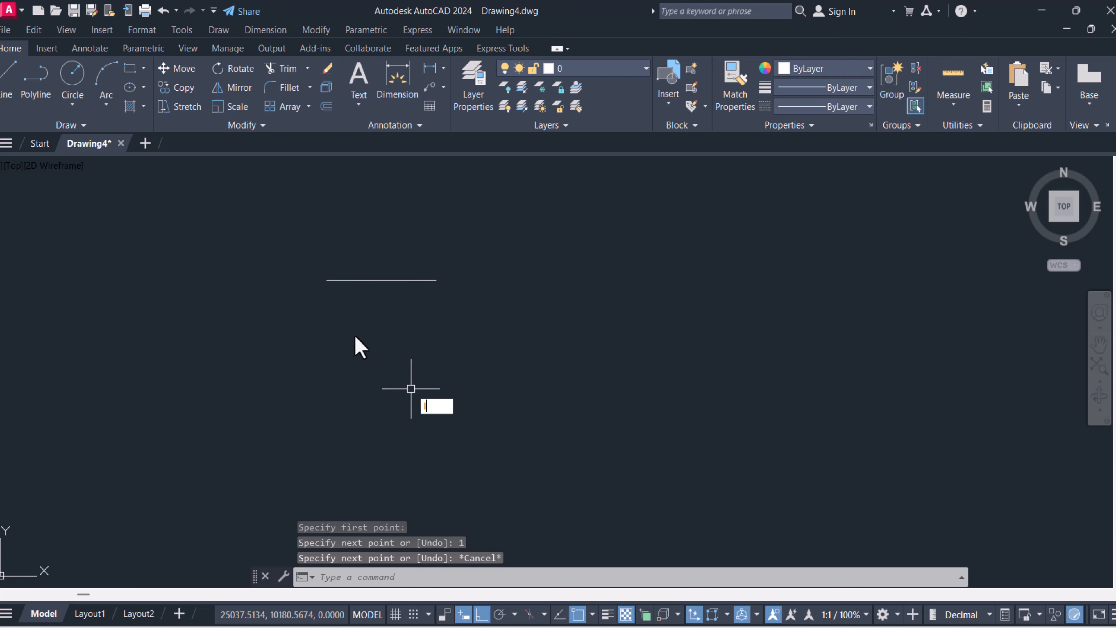
key(Return)
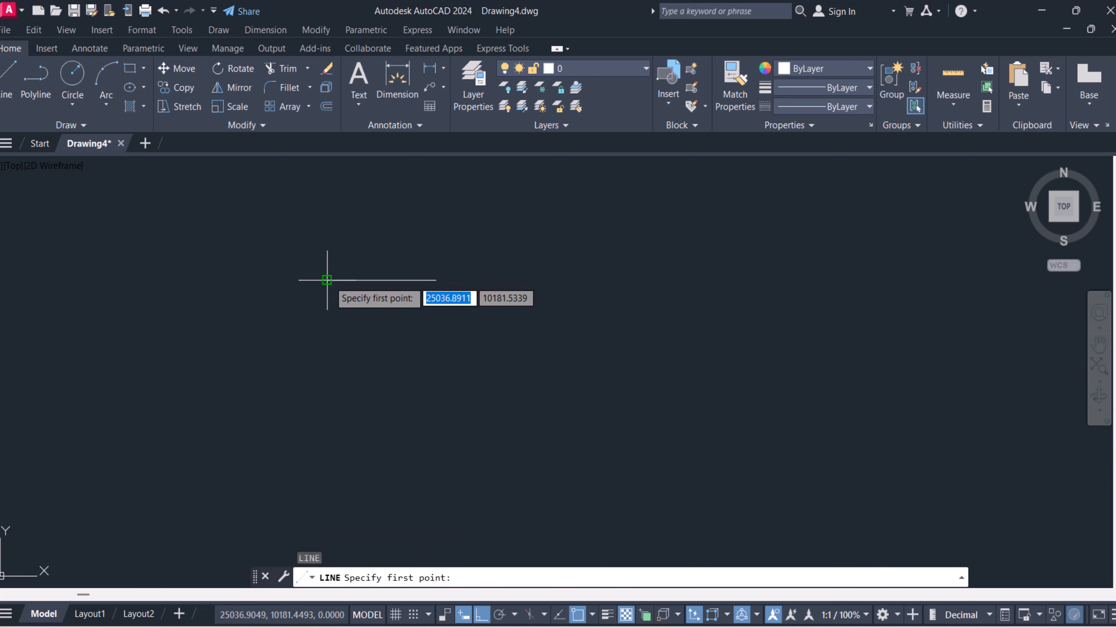
click(327, 280)
click(327, 341)
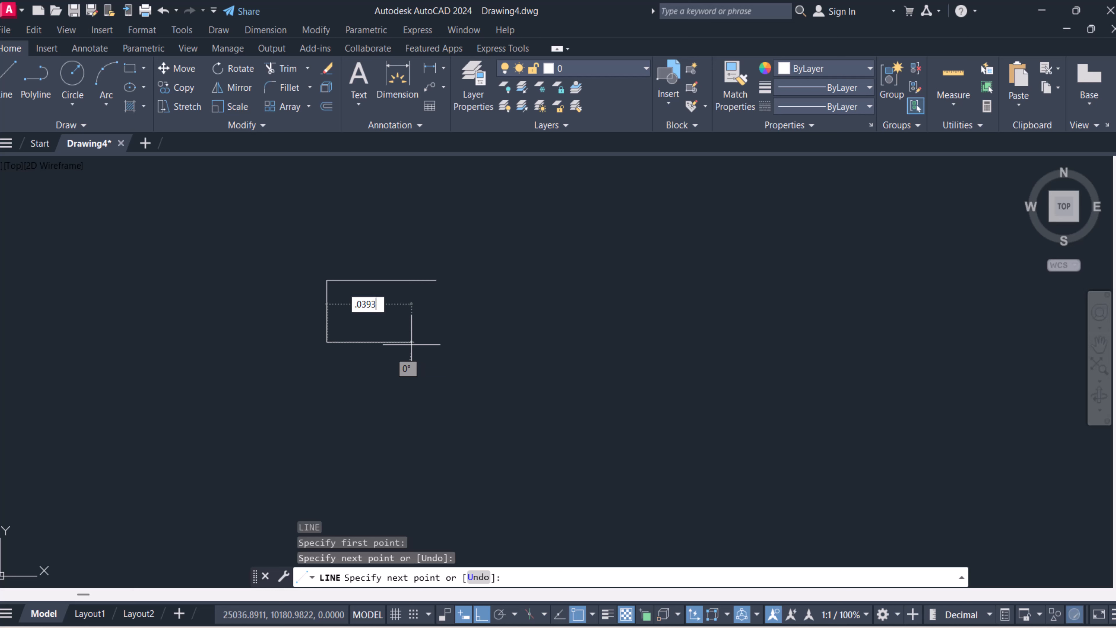
key(Escape)
key(Escape)
key(Escape)
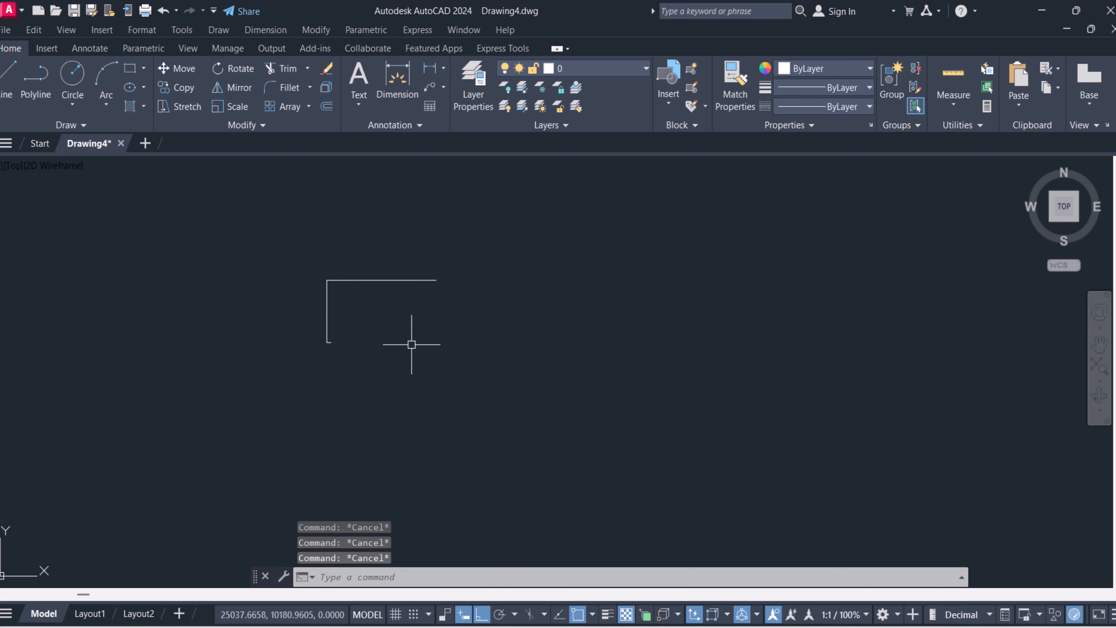
Erase the vertical line connecting the 1-unit and .0393 reference lines
text(e)
key(Return)
click(408, 339)
click(286, 310)
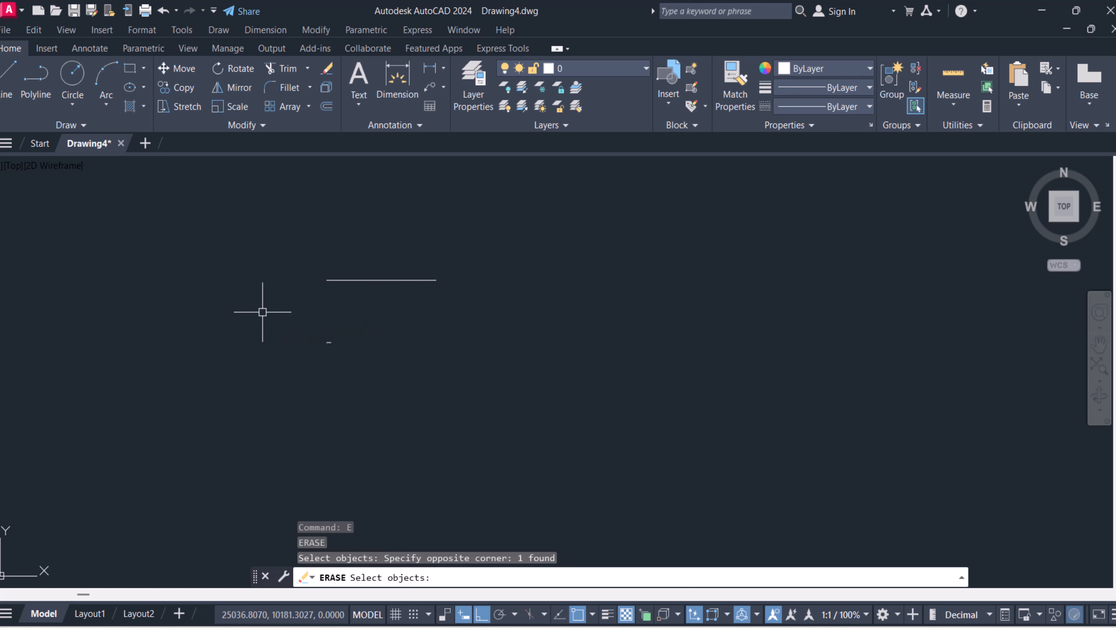
scroll(454, 308, down, 10)
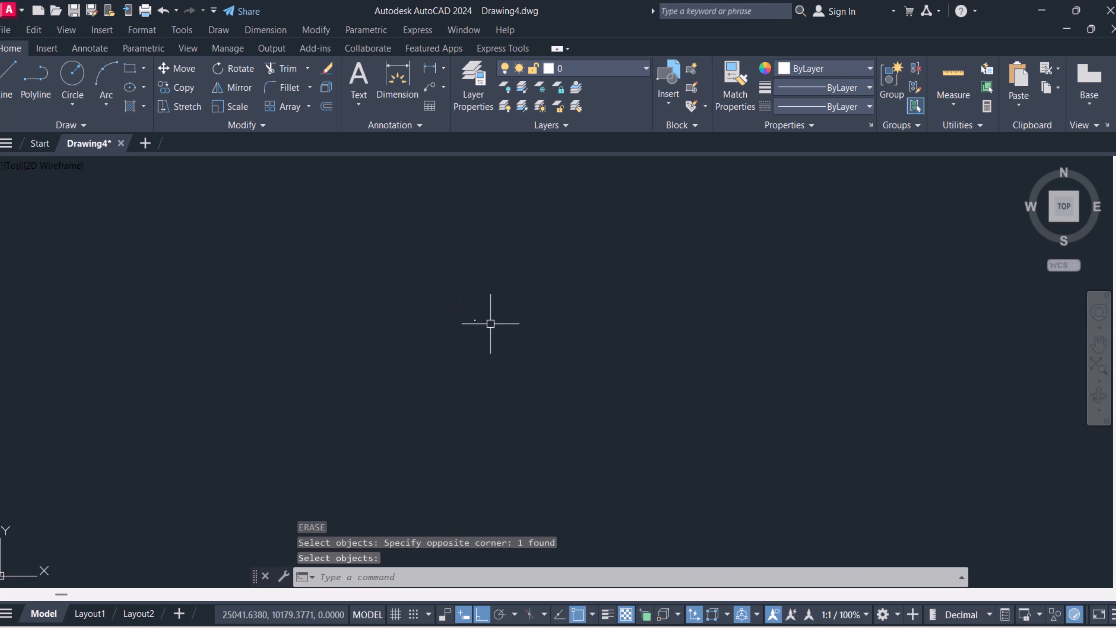
Start Align and select the entire plan with the 1-unit line, excluding the short .0393 line from the selection
scroll(680, 354, down, 8)
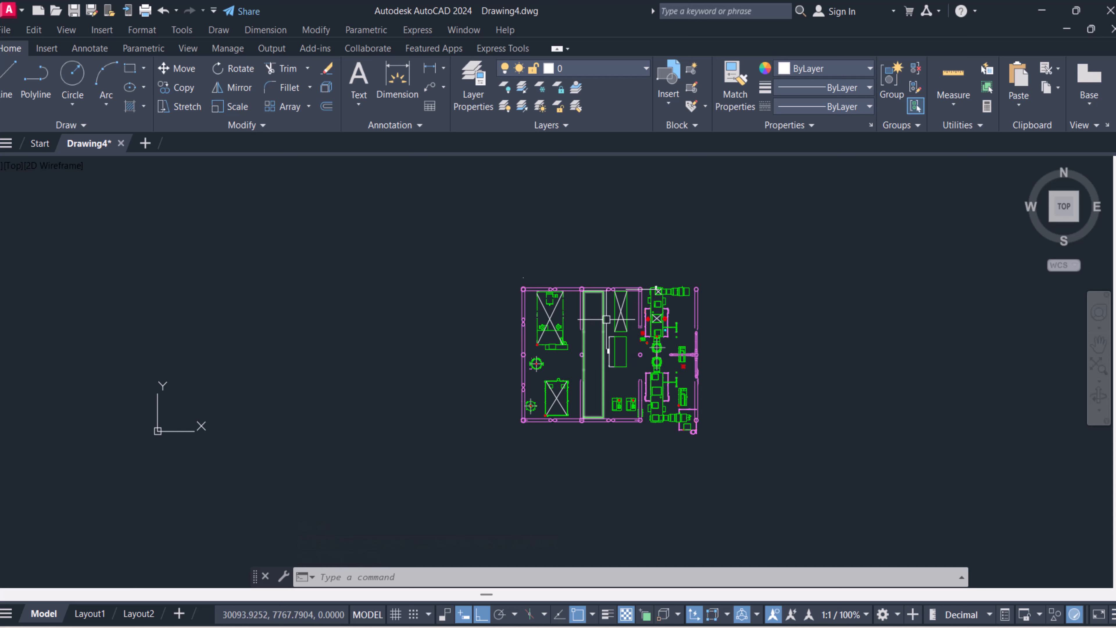
scroll(600, 315, up, 4)
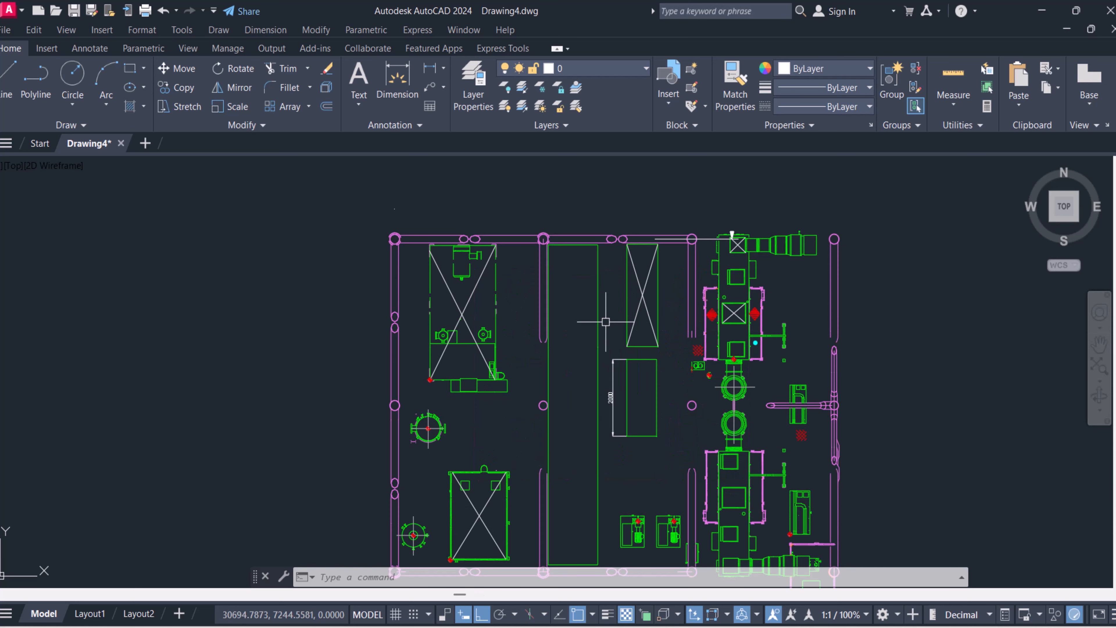
scroll(562, 293, down, 2)
middle_drag(562, 293, 549, 286)
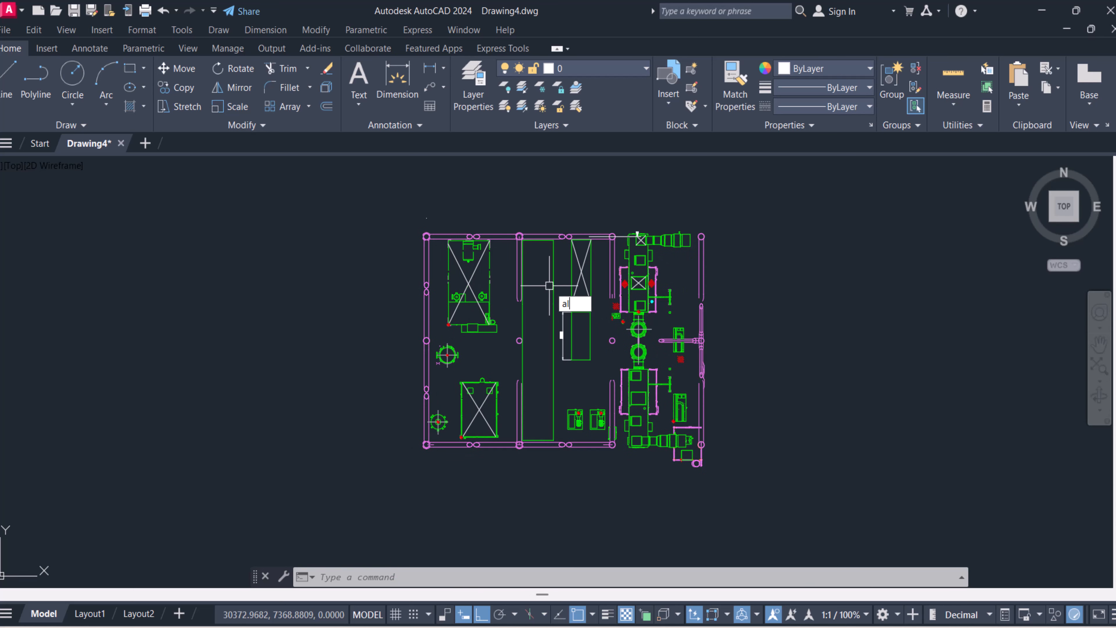
key(Return)
click(372, 197)
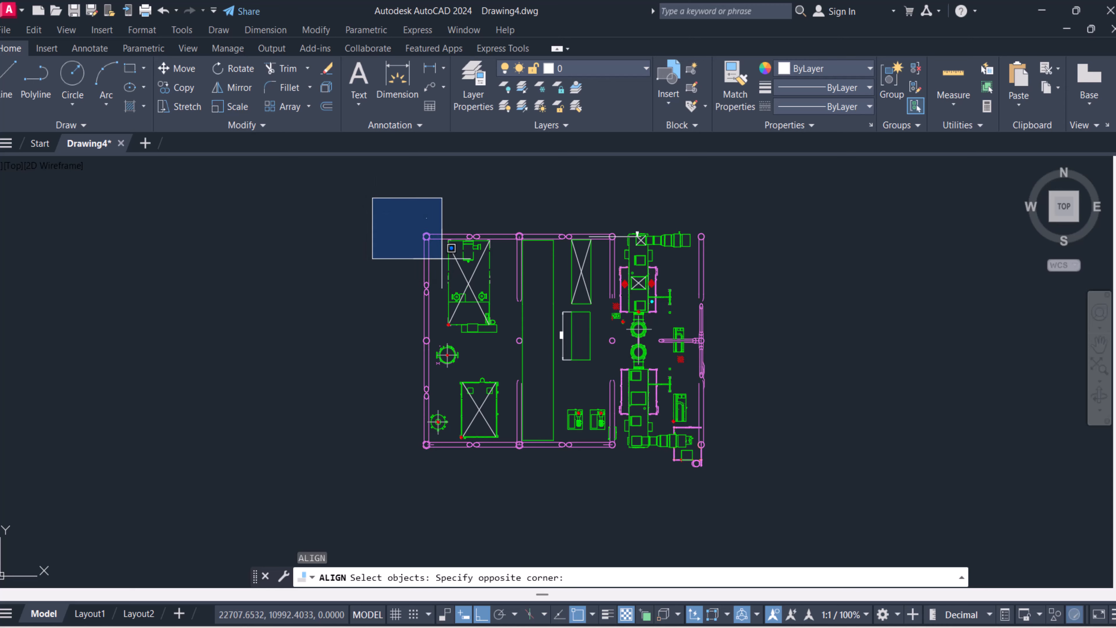
click(786, 535)
scroll(438, 229, up, 2)
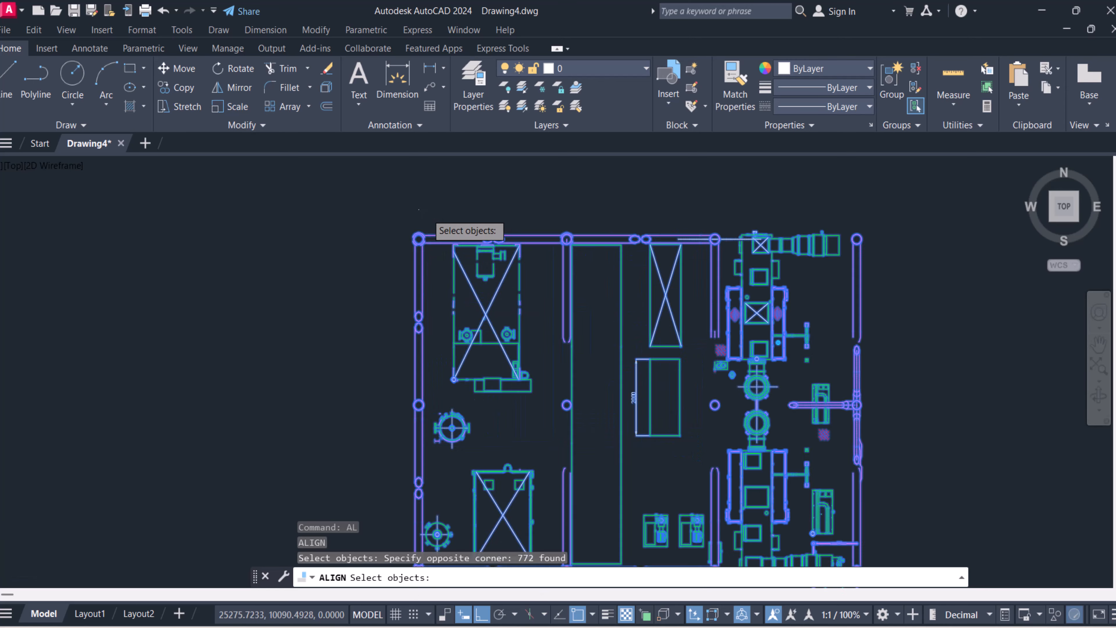
scroll(396, 207, up, 6)
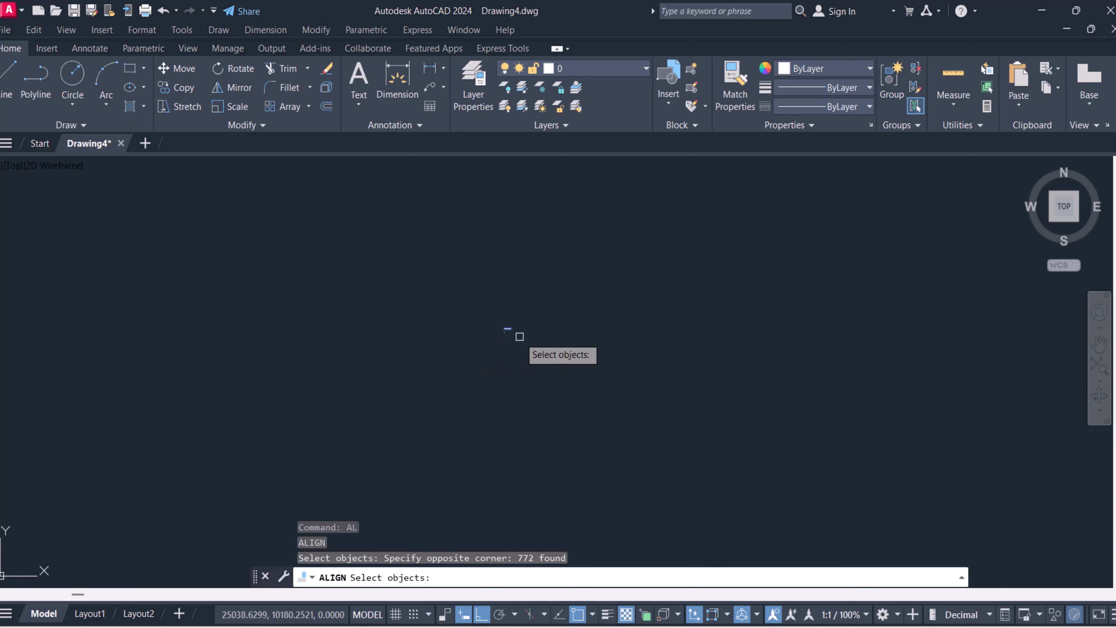
scroll(470, 326, up, 3)
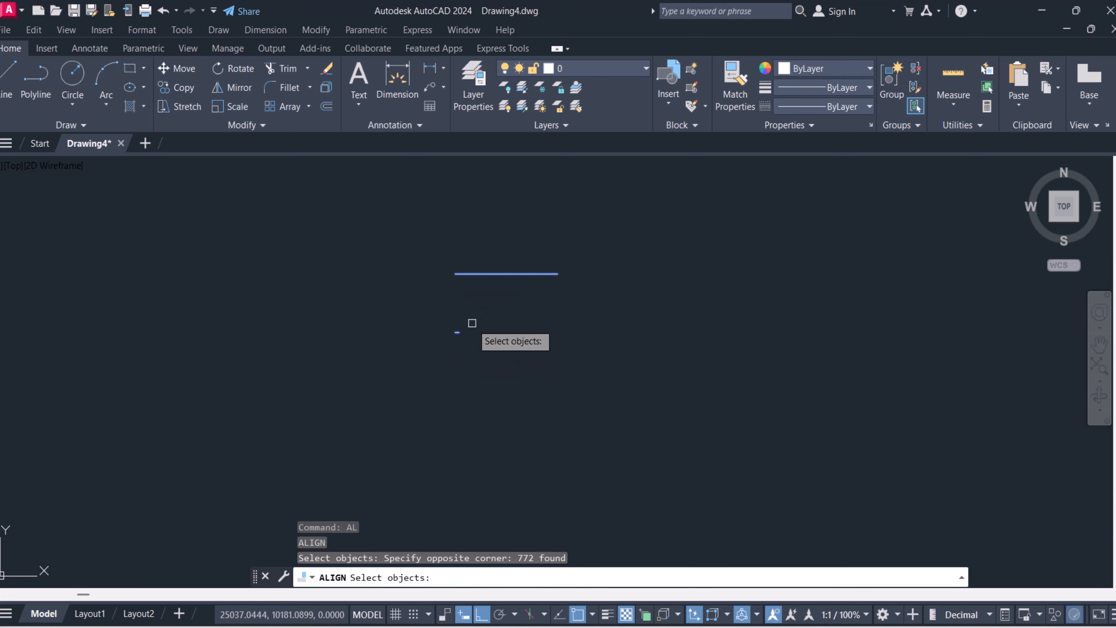
shift+click(457, 333)
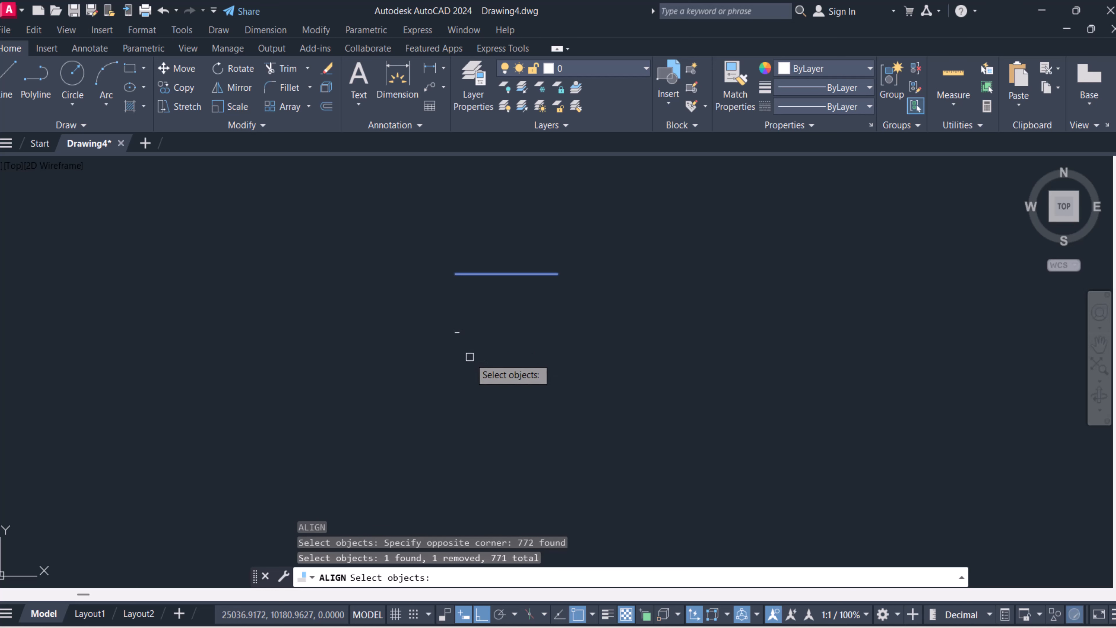
key(Return)
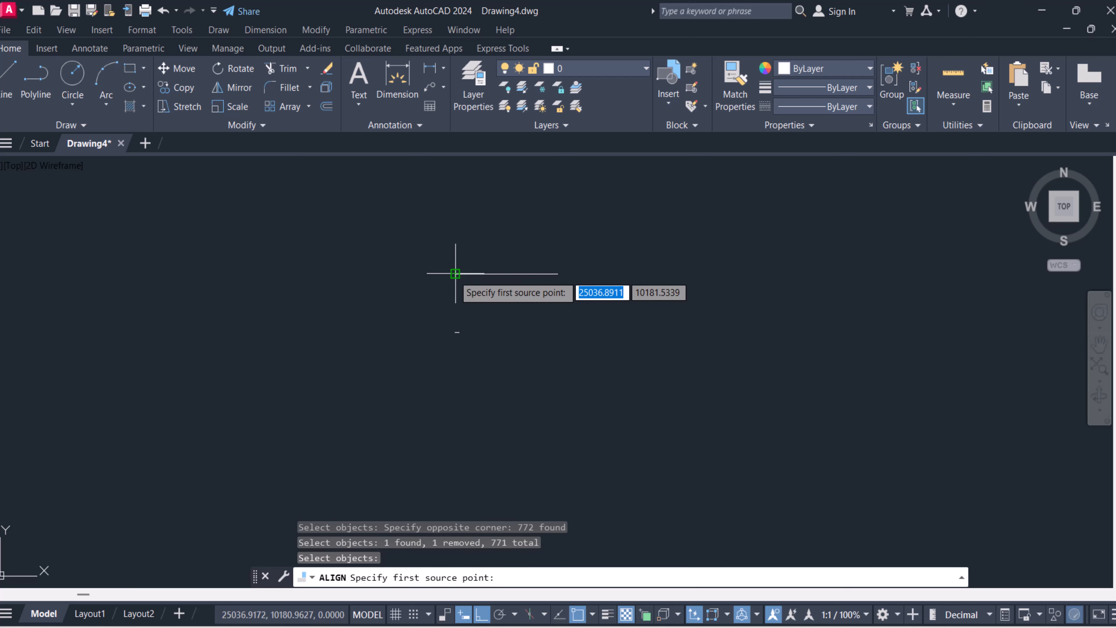
Align the left and right ends of the 1-unit line to those of the .0393 line, scaling the objects to the alignment points
click(455, 273)
scroll(455, 295, up, 4)
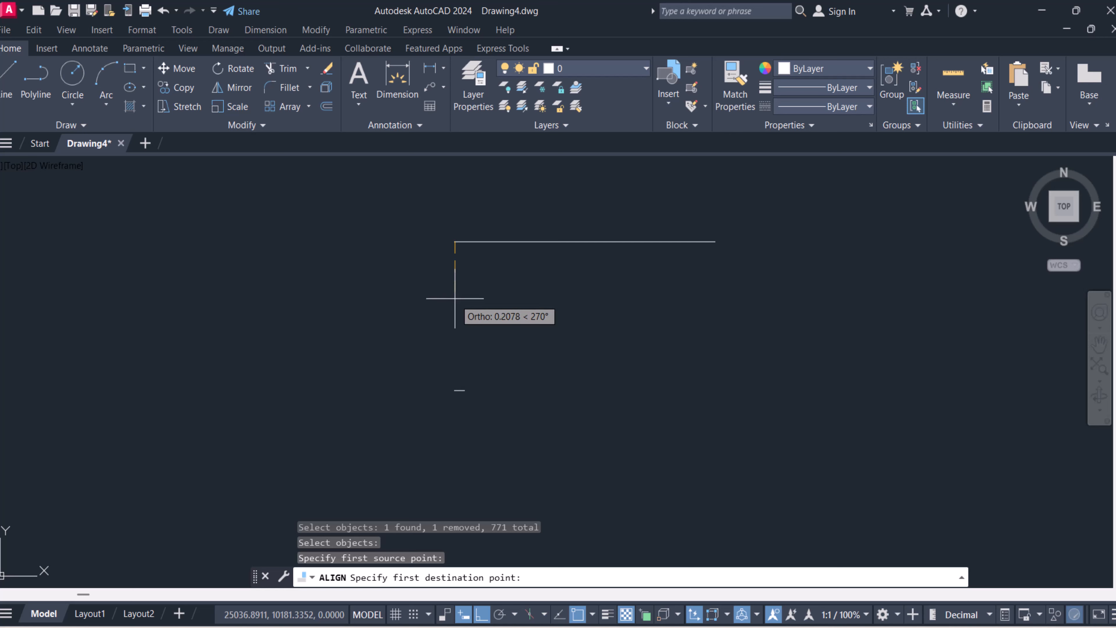
click(455, 390)
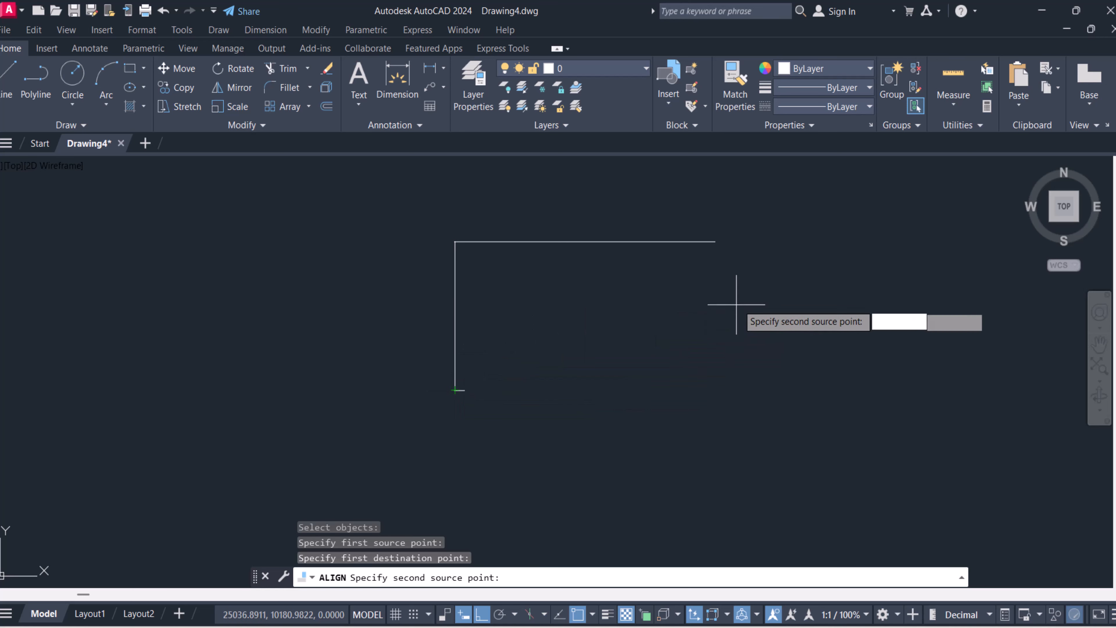
click(715, 242)
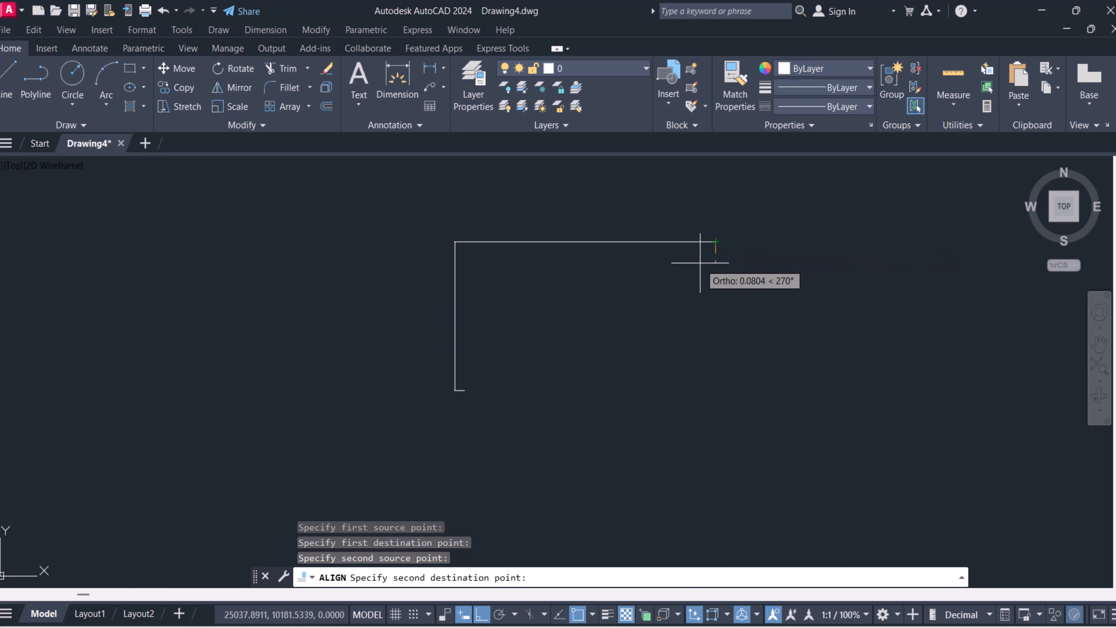
click(464, 389)
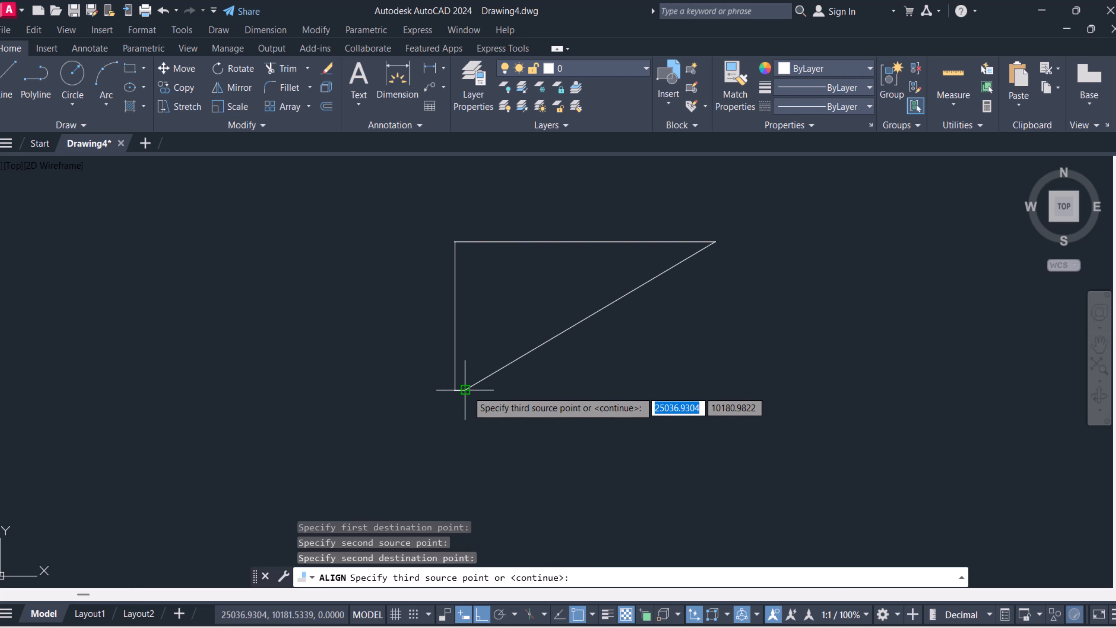
key(Return)
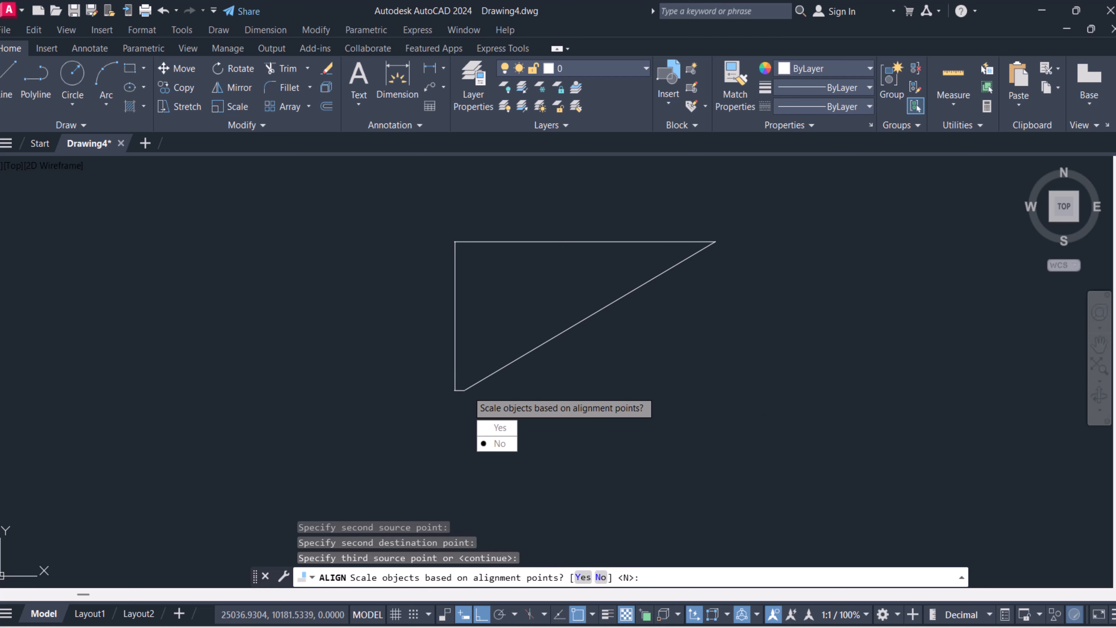
key(Return)
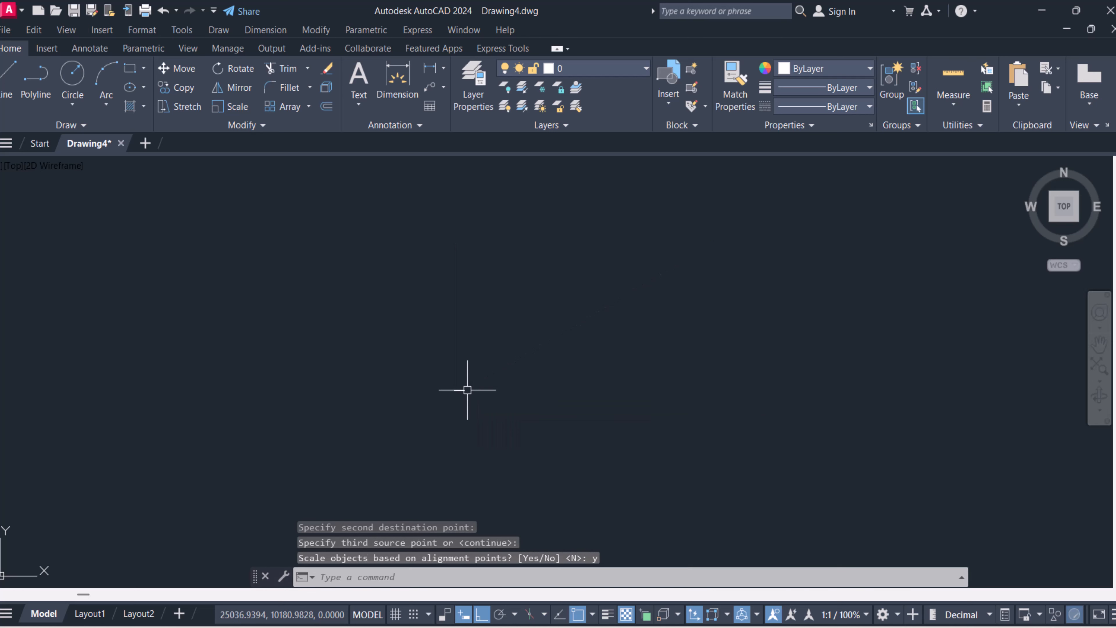
Move one of the two overlapping .0393 reference lines straight up about 0.04 to separate them
text(m)
key(Return)
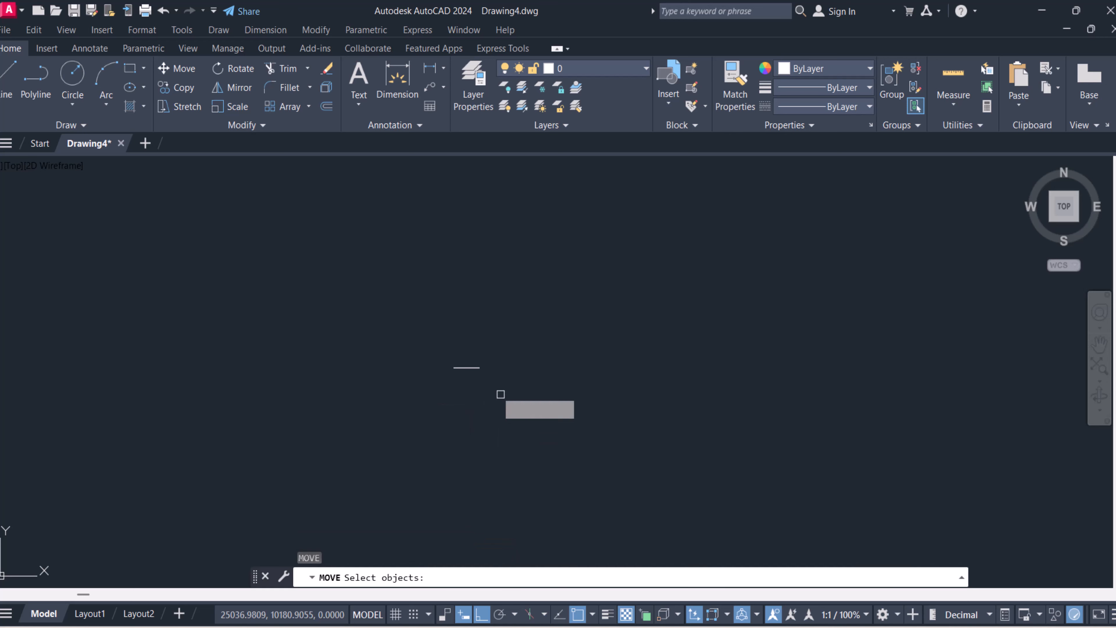
click(466, 367)
key(Return)
click(495, 437)
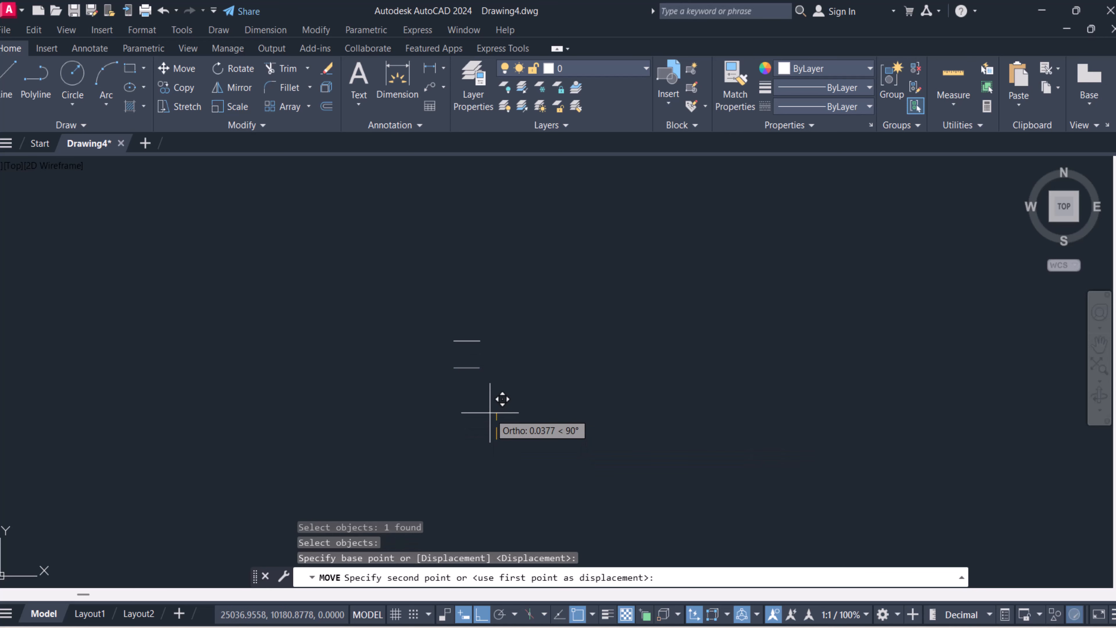
click(490, 412)
Switch to the Conversion Calculator in the browser and convert 2000 millimeters to inches
scroll(605, 337, down, 10)
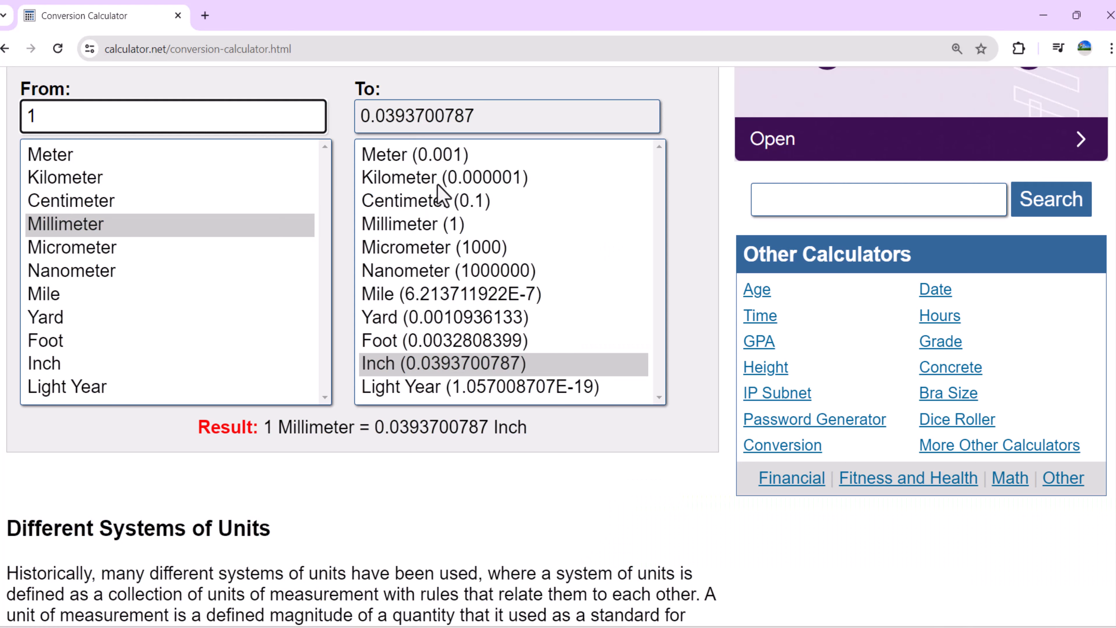
key(BackSpace)
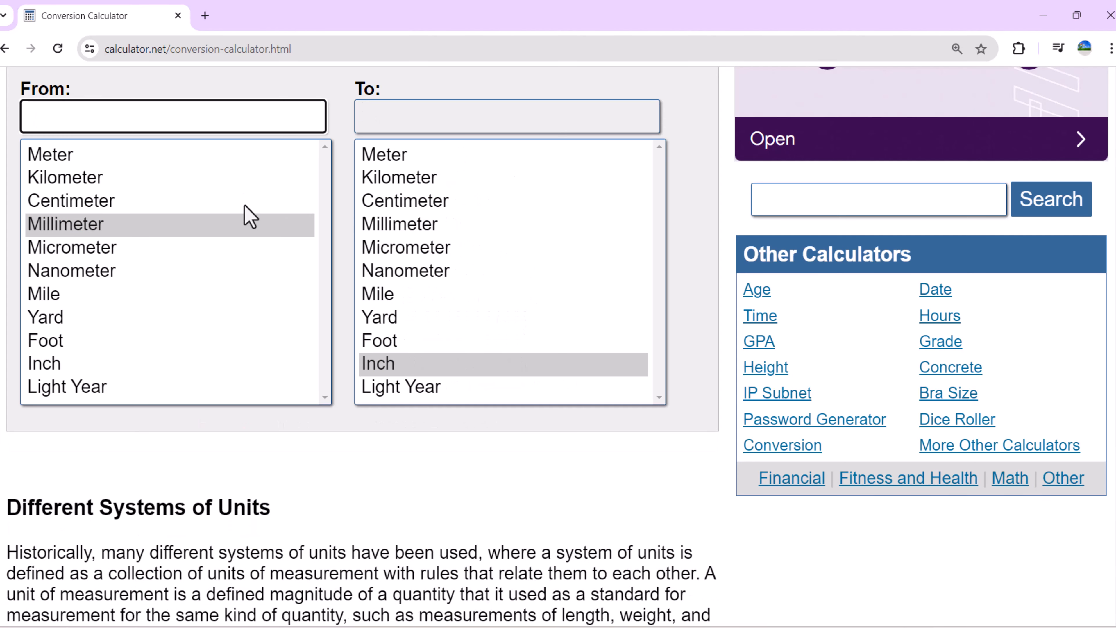
text(2000)
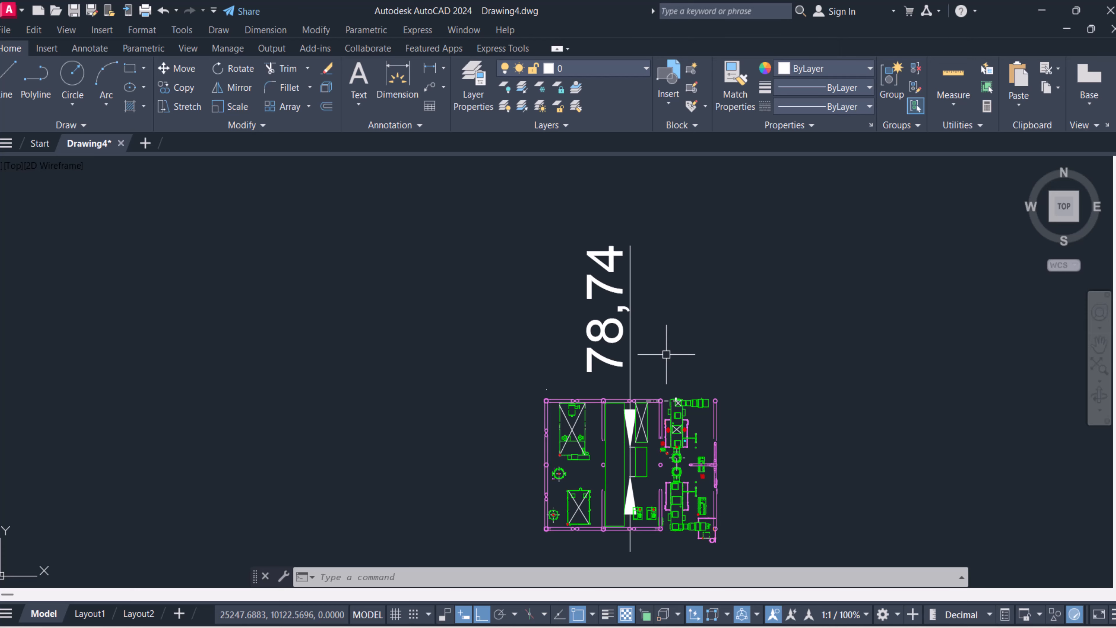
Modify the ISO-25 dimension style in AutoCAD, setting both the arrow size and the text height to 20
text(d)
key(Return)
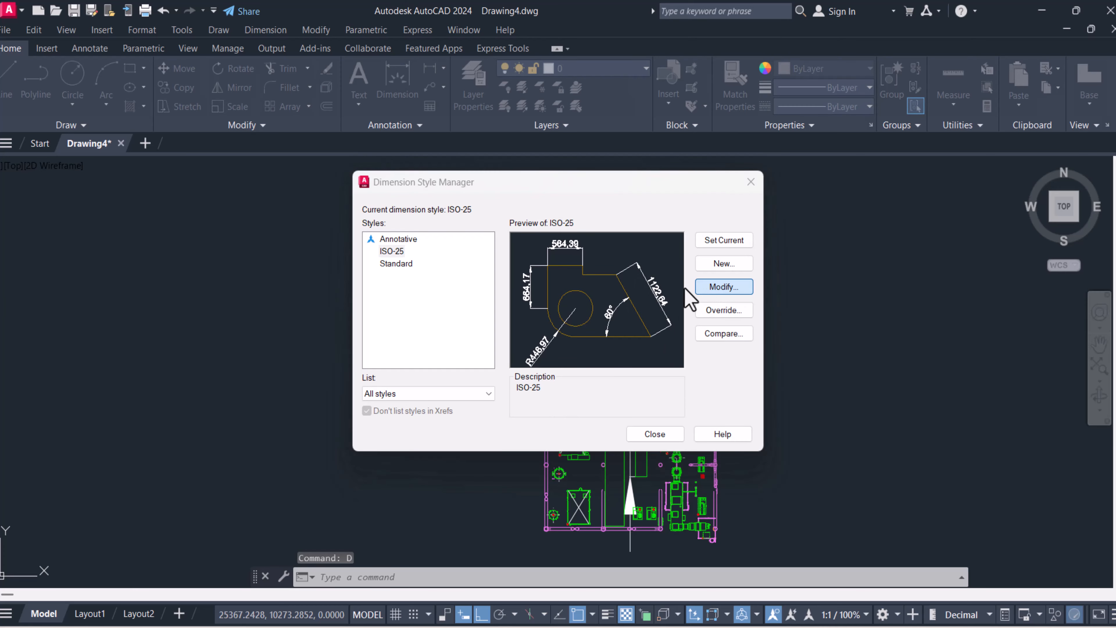
click(724, 287)
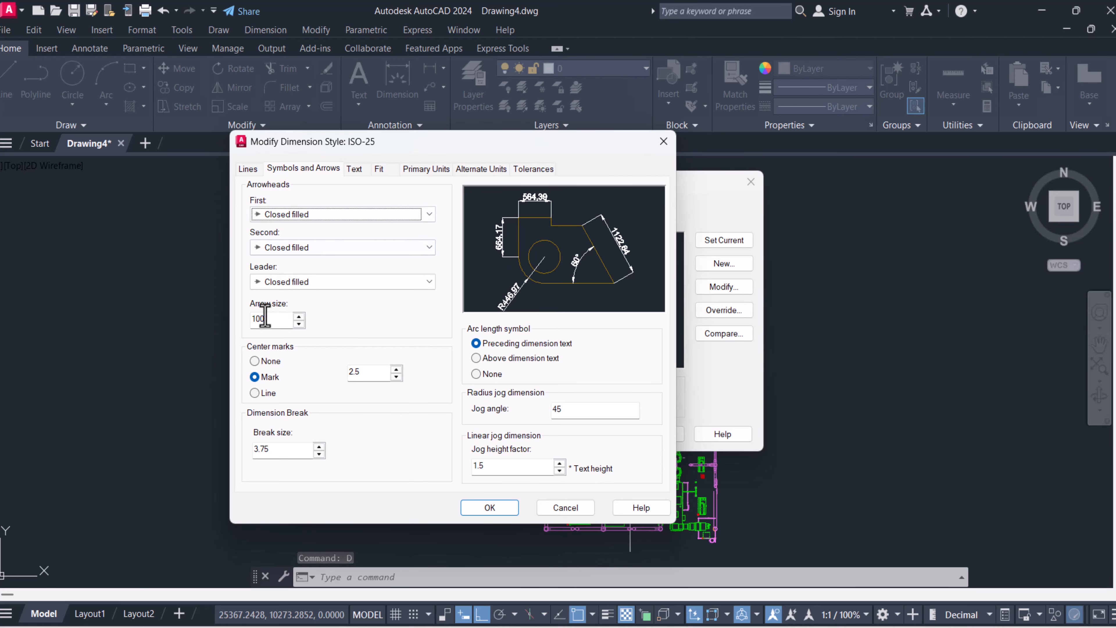
drag(265, 319, 240, 321)
text(20)
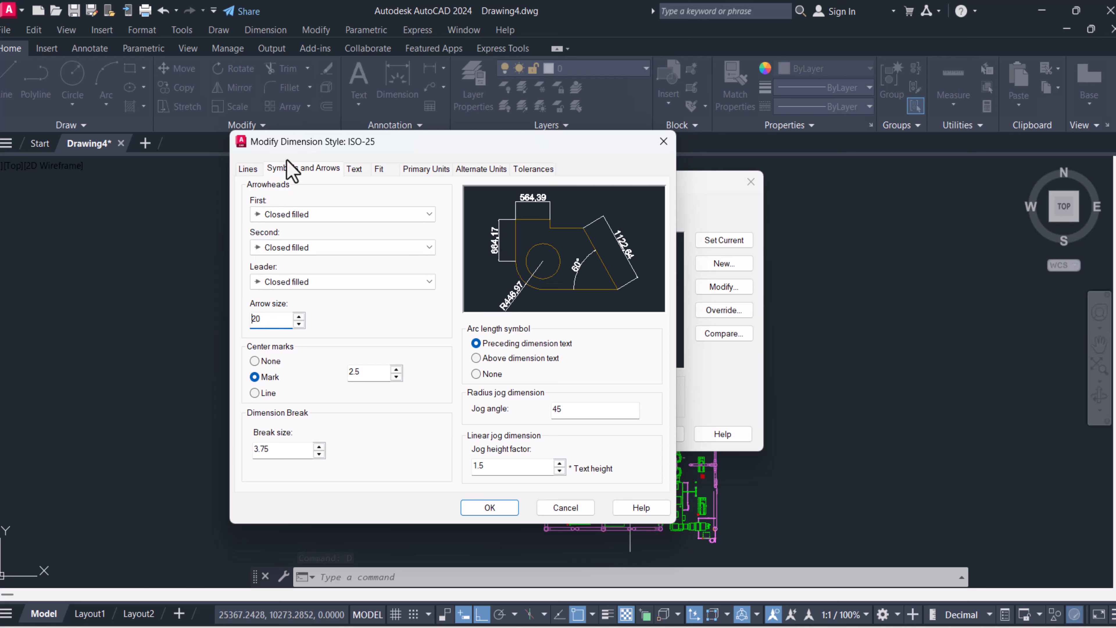
click(354, 169)
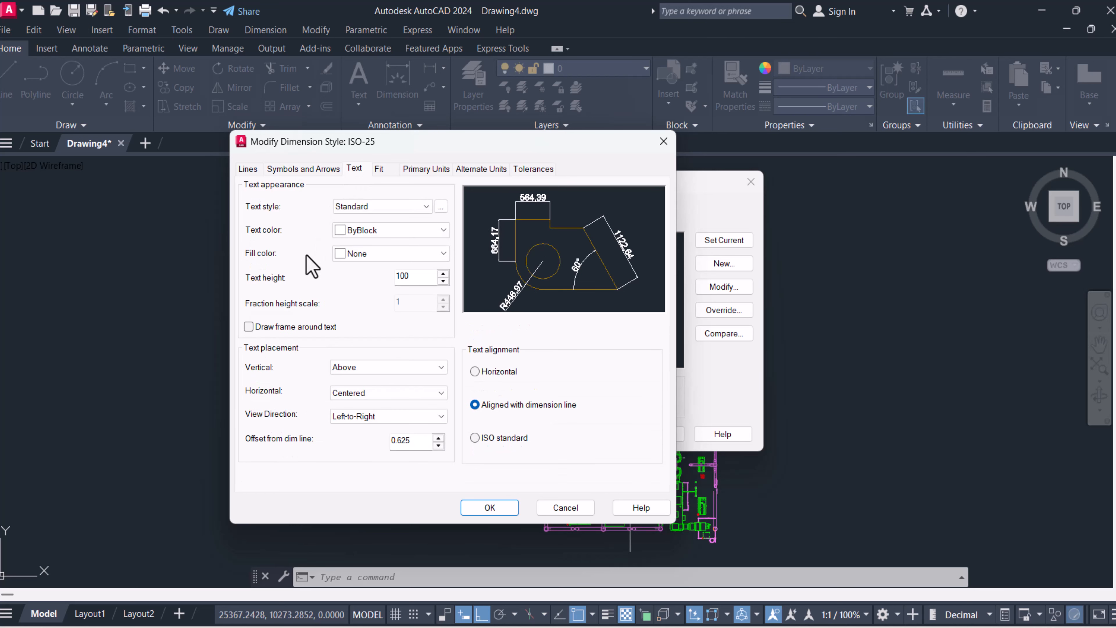
drag(412, 280, 382, 281)
text(20)
Set the ISO-25 style's primary unit format to Engineering, save the style and inspect the dimension on the plan
click(435, 168)
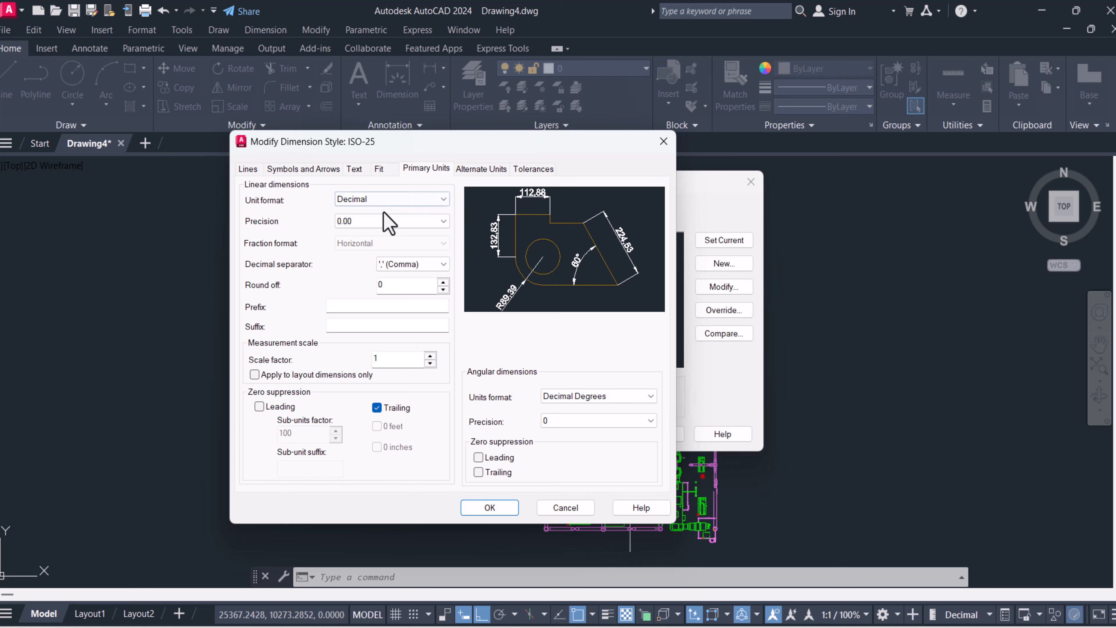
click(401, 199)
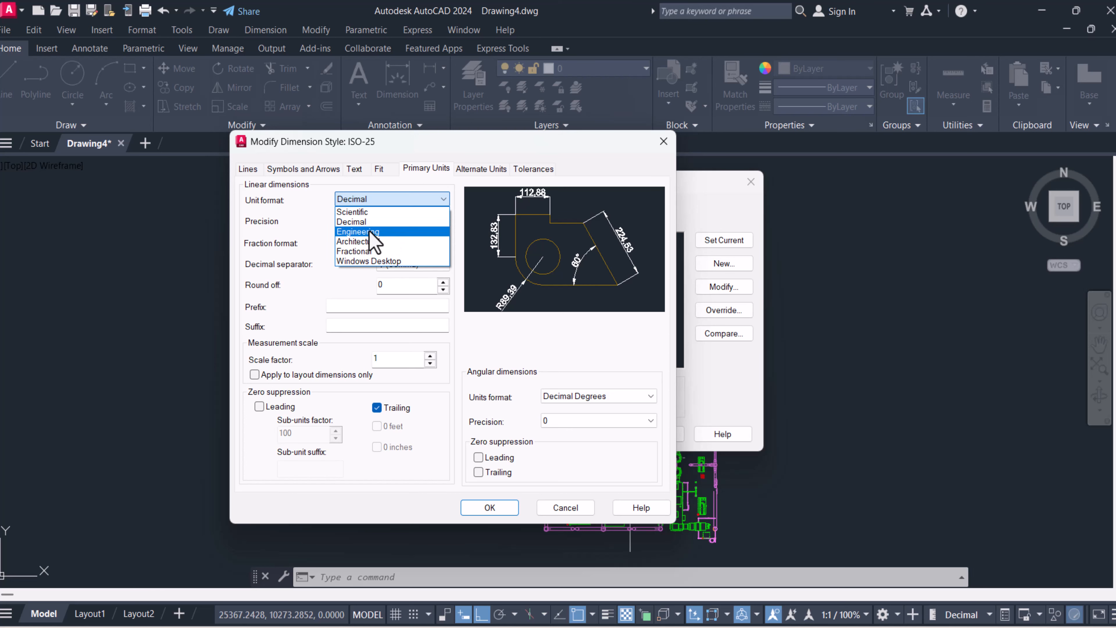
click(370, 232)
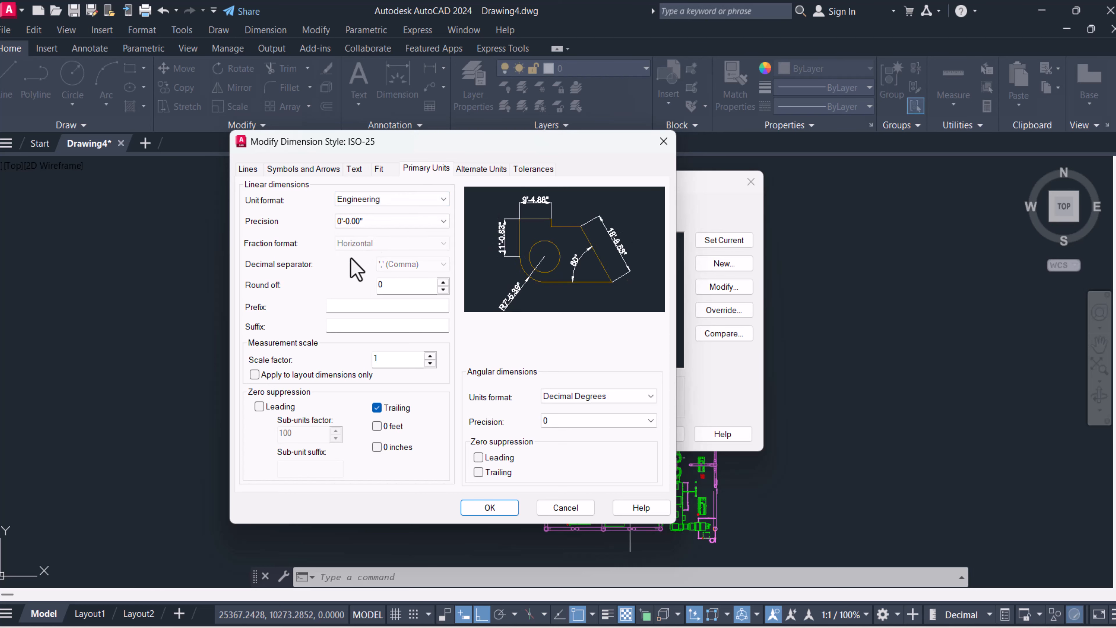
click(490, 507)
click(653, 434)
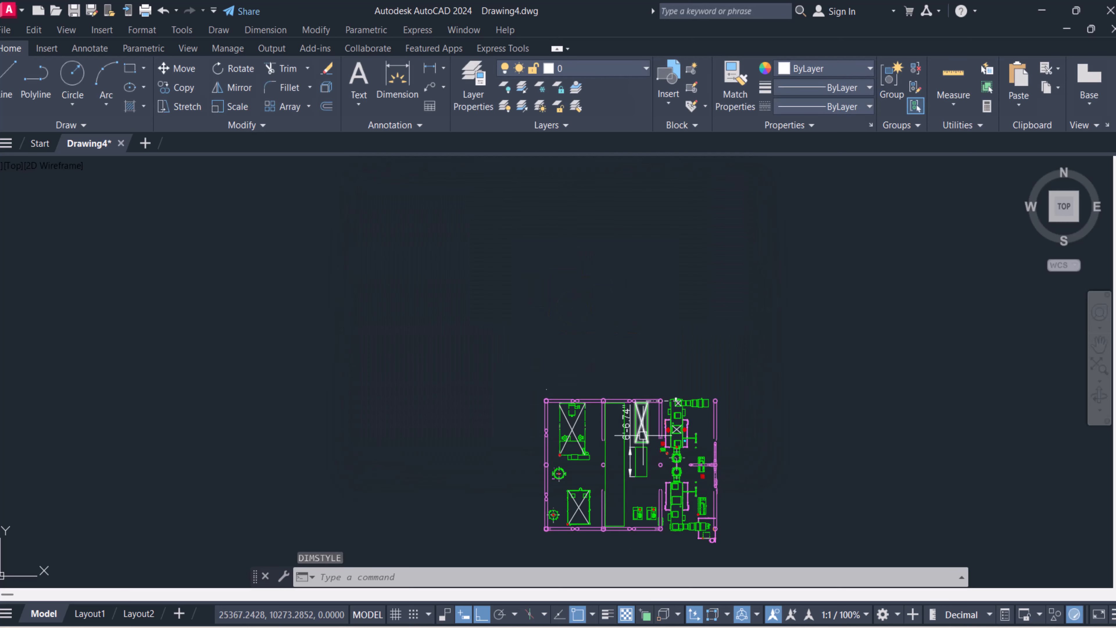
scroll(615, 422, up, 2)
scroll(659, 457, up, 4)
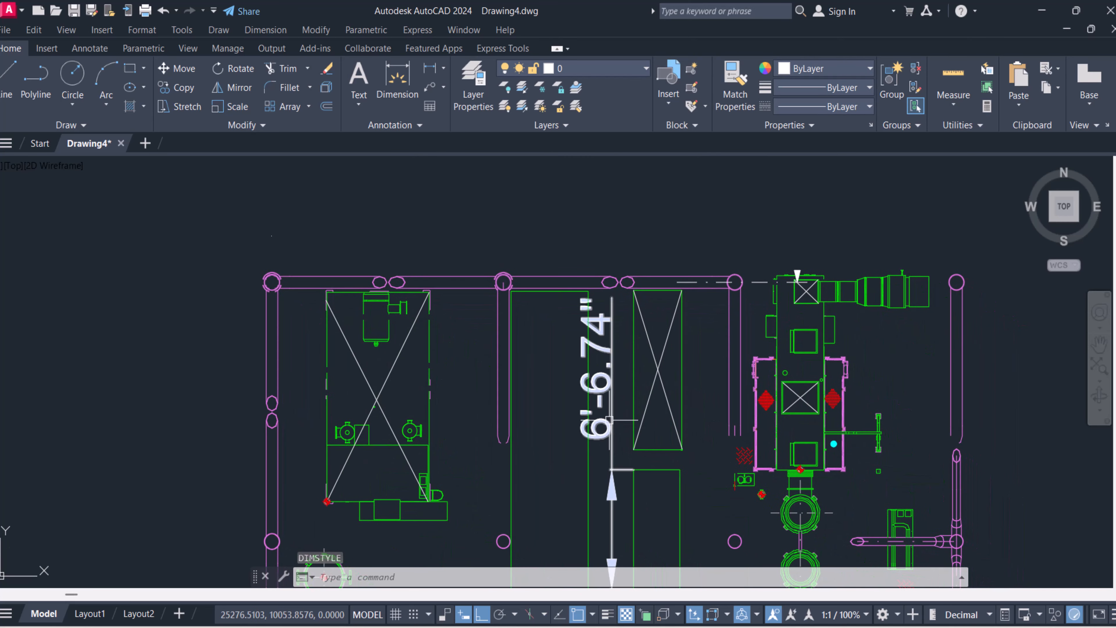
scroll(612, 420, down, 4)
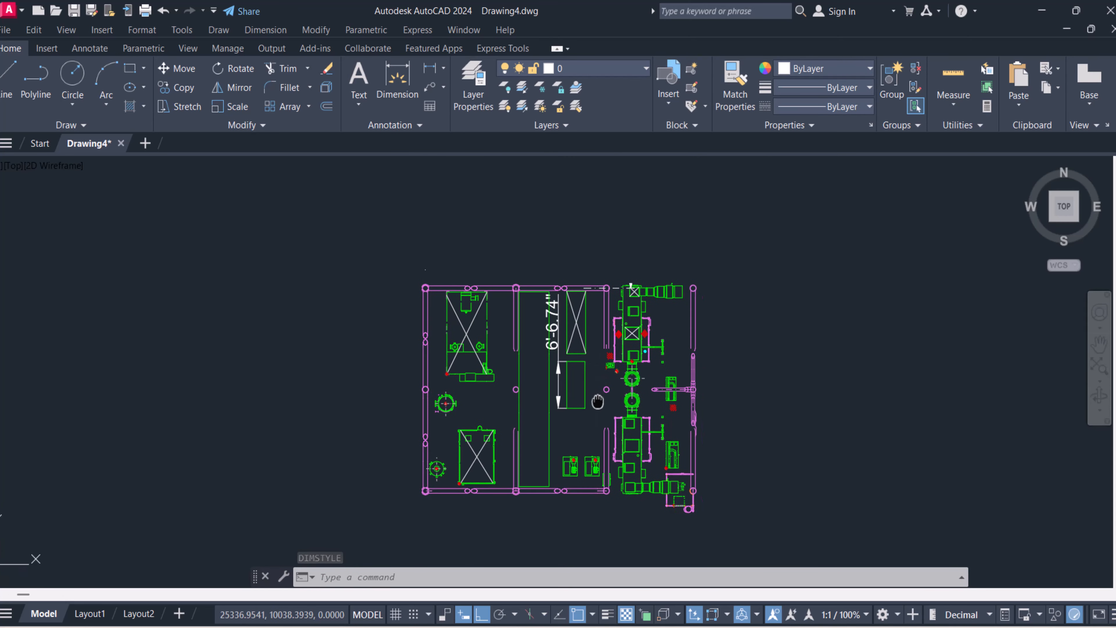